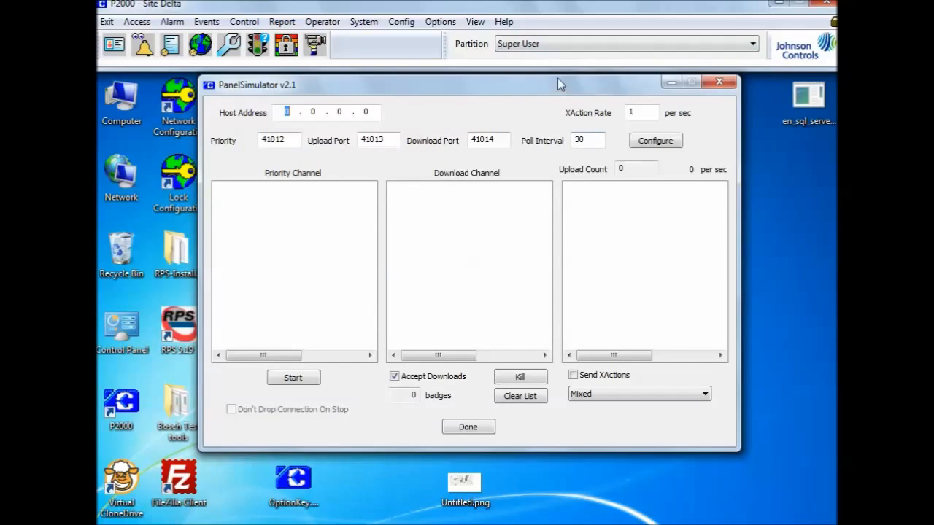
# Check this computer's IPv4 address in the Local Area Connection details and set the simulator's host address to 192.168.1.5
pyautogui.moveTo(550, 83); pyautogui.dragTo(571, 105)
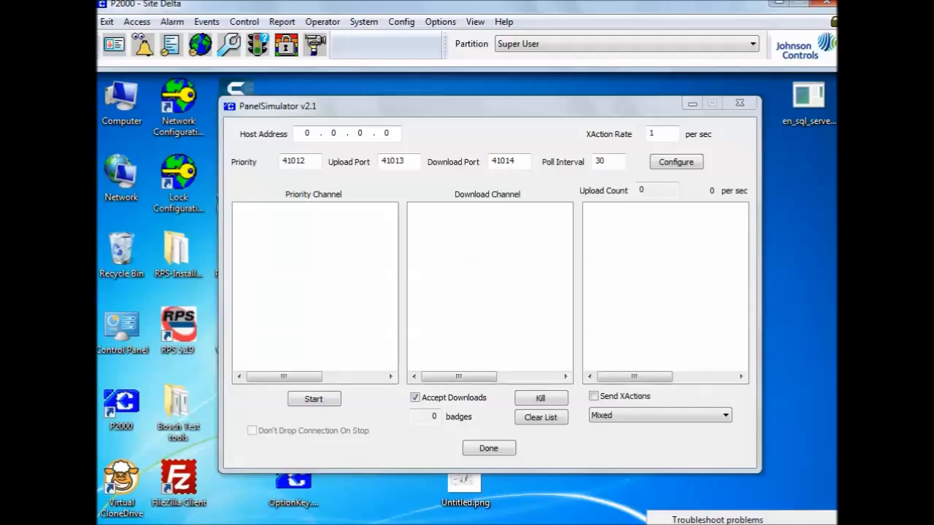
pyautogui.click(718, 524)
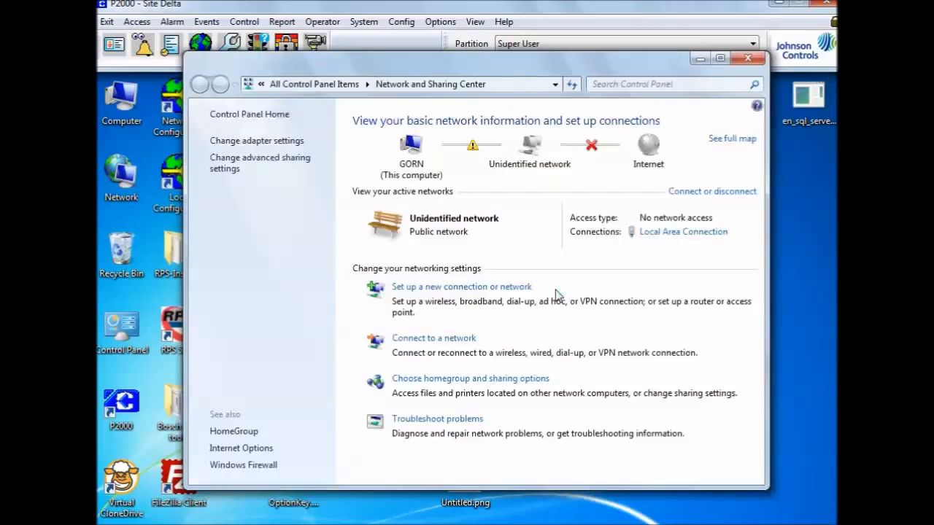
pyautogui.click(666, 232)
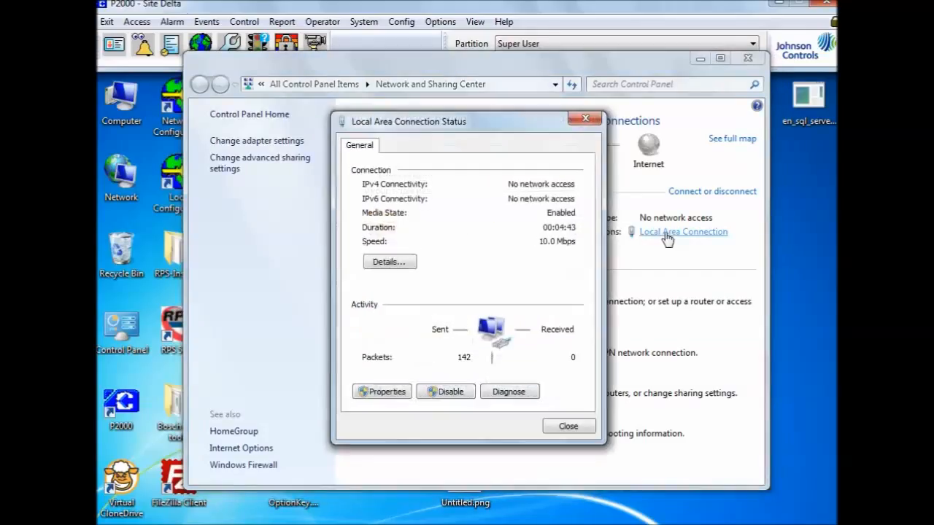
pyautogui.click(389, 263)
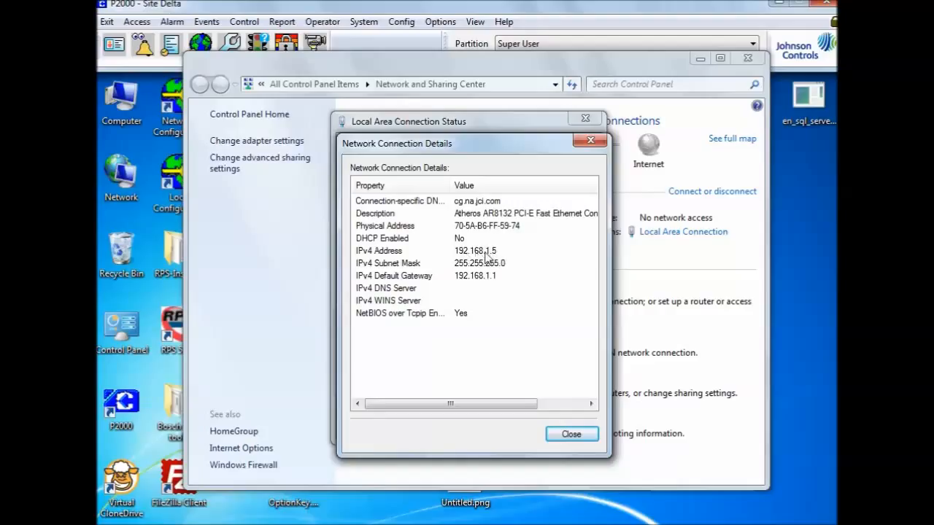
pyautogui.click(565, 436)
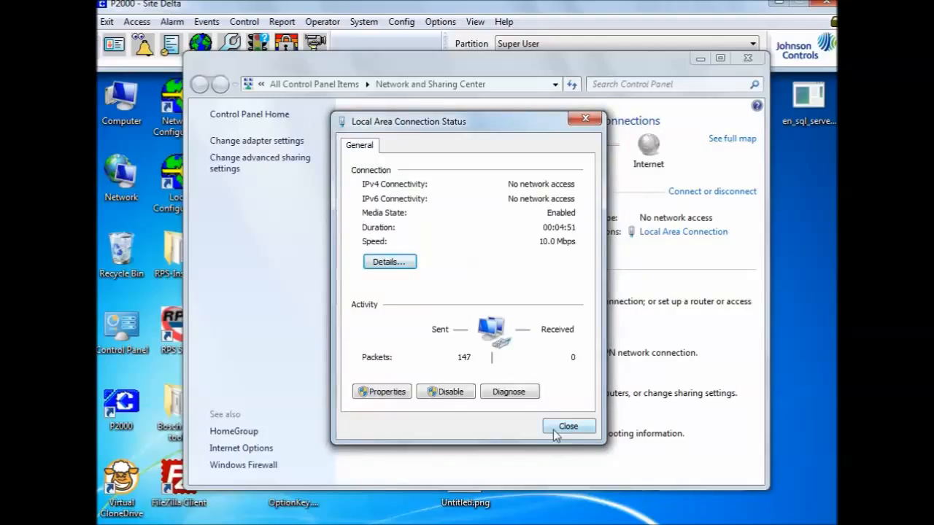
pyautogui.click(555, 431)
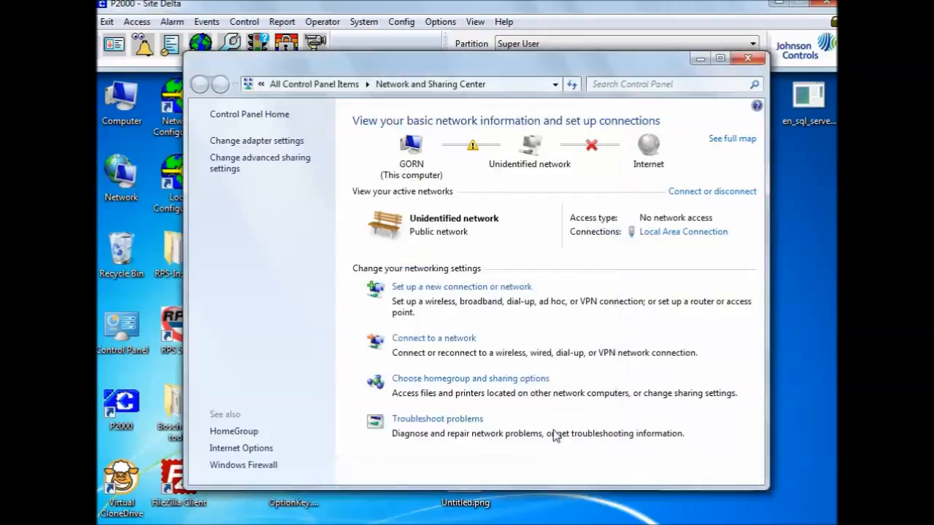
pyautogui.click(747, 58)
pyautogui.write('1')
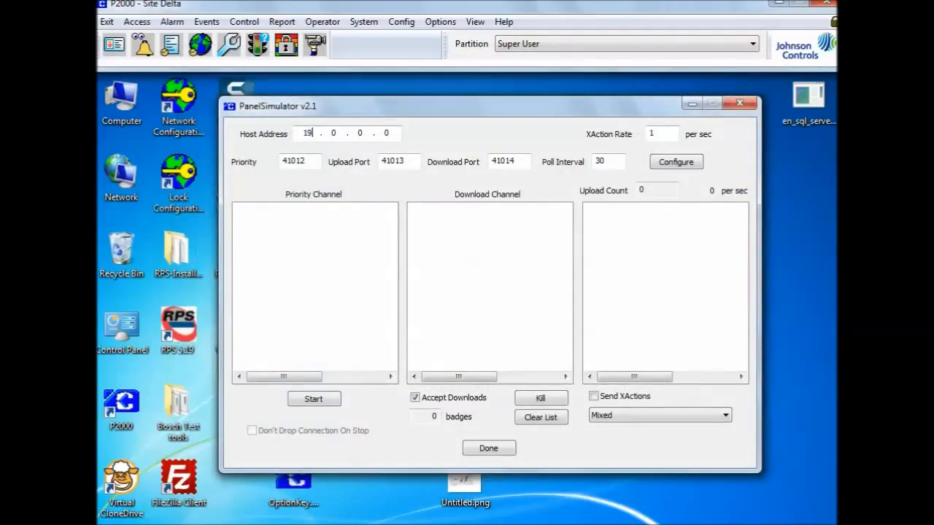
pyautogui.write('92.168')
# In the simulator's hardware configuration, set the minimum reader terminal to 2 and the badge number range to 1–20
pyautogui.click(675, 162)
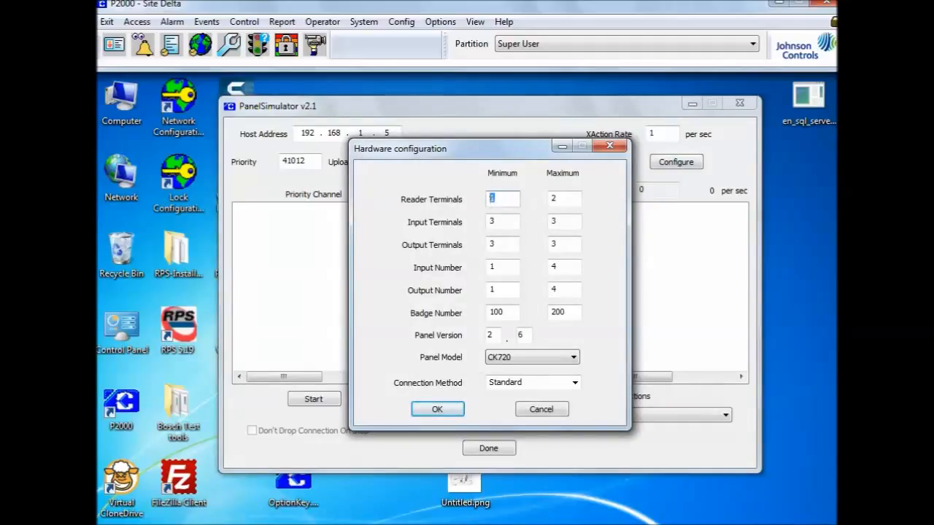
pyautogui.click(516, 312)
pyautogui.moveTo(499, 311); pyautogui.dragTo(510, 312)
pyautogui.press('BackSpace')
pyautogui.moveTo(562, 312); pyautogui.dragTo(593, 312)
pyautogui.write('20')
pyautogui.moveTo(498, 313); pyautogui.dragTo(511, 313)
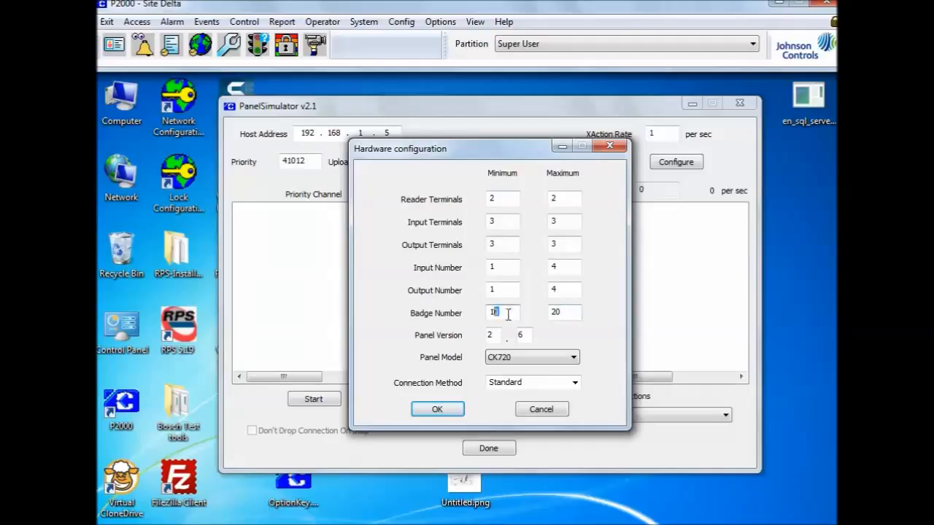
pyautogui.press('BackSpace')
# Set the simulated panel model to CK721-A and the panel version to 3.2, and save the hardware configuration
pyautogui.click(516, 359)
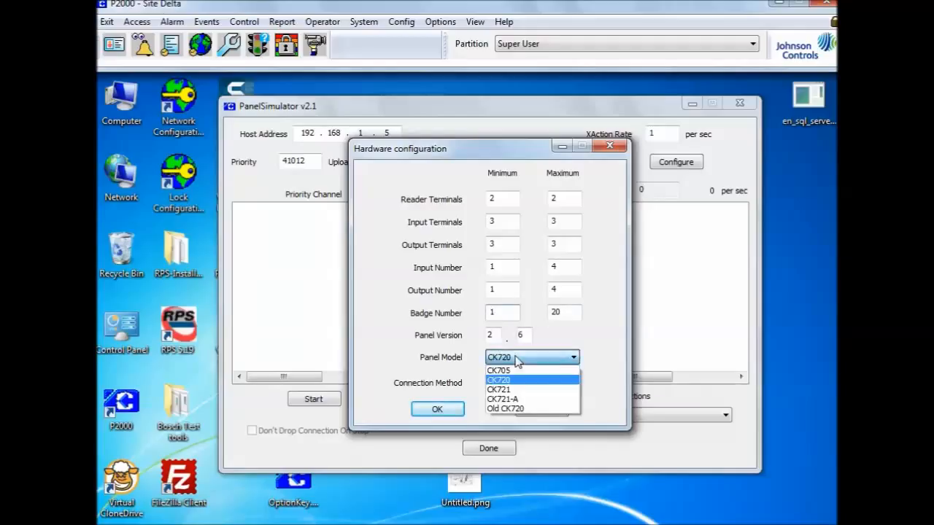
pyautogui.click(517, 399)
pyautogui.moveTo(497, 336); pyautogui.dragTo(516, 335)
pyautogui.write('3.2')
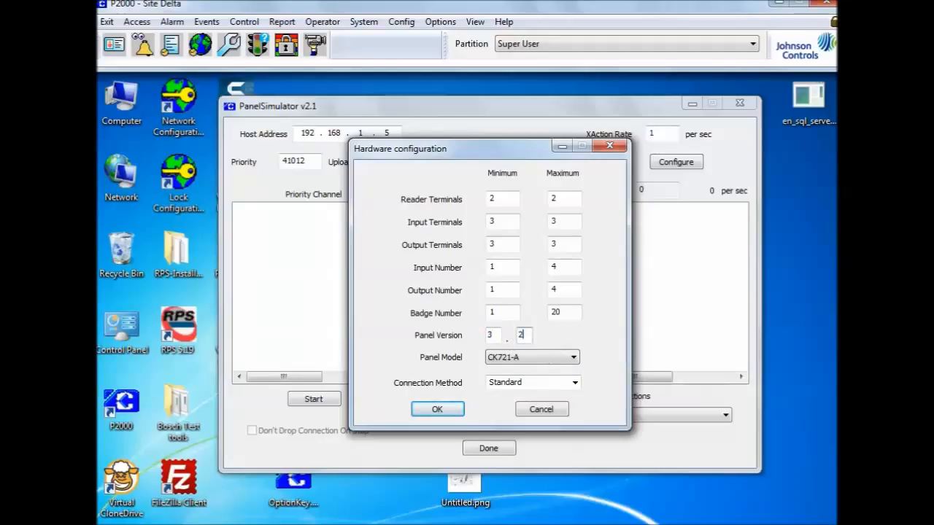
pyautogui.click(438, 409)
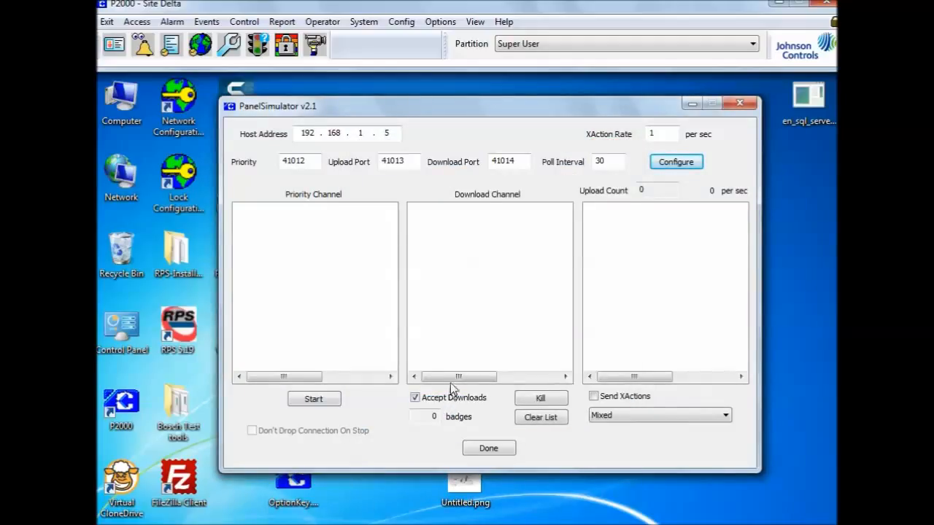
# Add a new CK7xx panel in P2000's System Configuration, named "CK721-A Panel IP5", with version v3.1+
pyautogui.moveTo(565, 105); pyautogui.dragTo(596, 116)
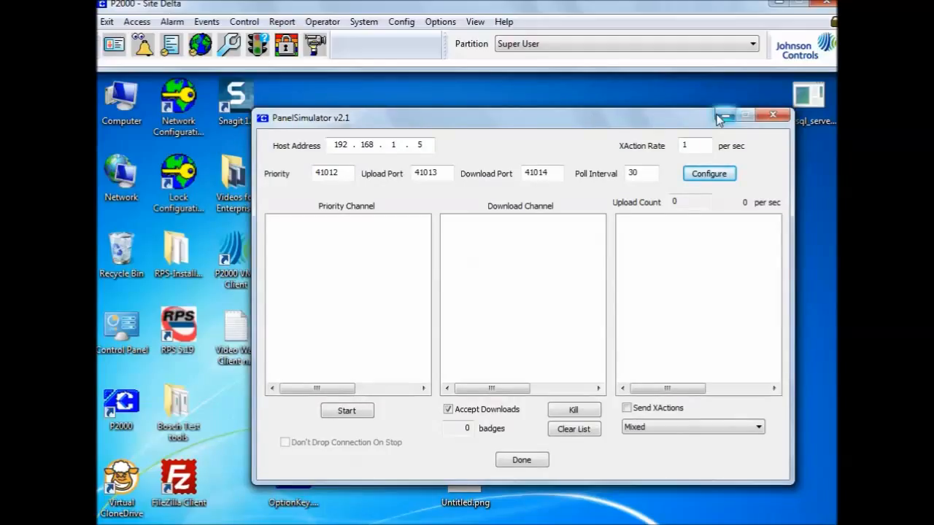
pyautogui.click(229, 44)
pyautogui.moveTo(324, 114); pyautogui.dragTo(327, 84)
pyautogui.rightClick(310, 421)
pyautogui.click(337, 431)
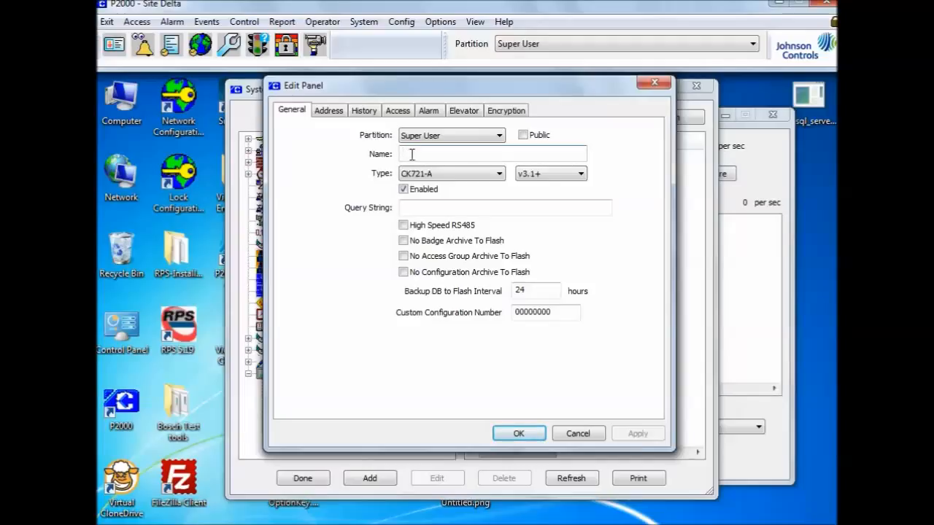
pyautogui.write('CK721-A')
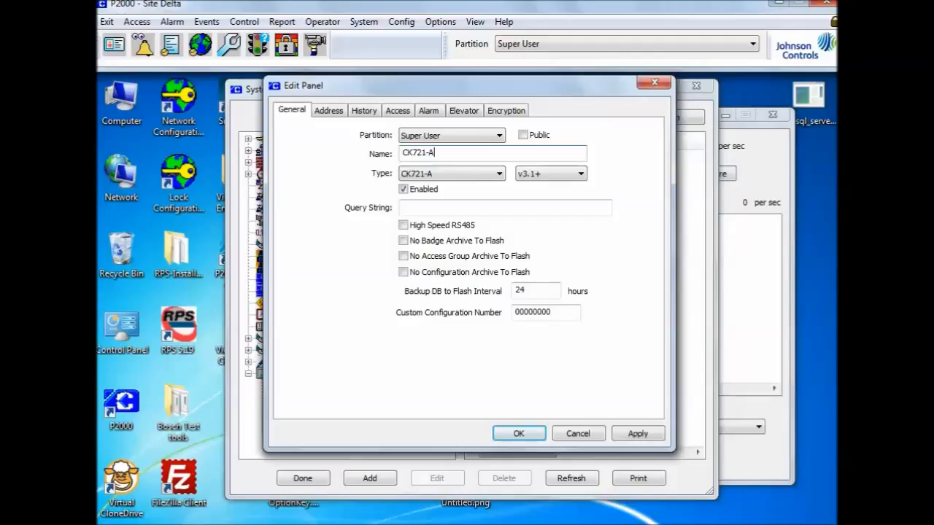
pyautogui.write(' Panel IP5')
pyautogui.click(540, 181)
pyautogui.click(541, 181)
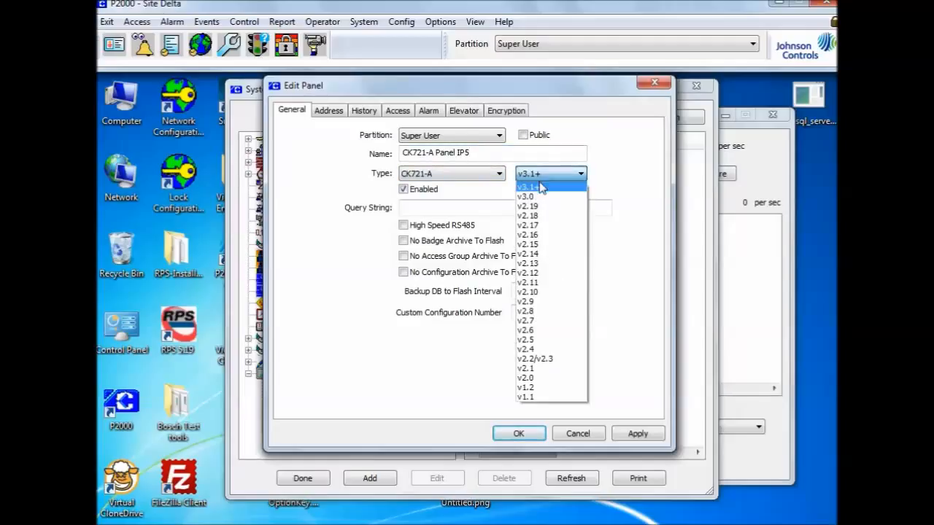
pyautogui.click(540, 188)
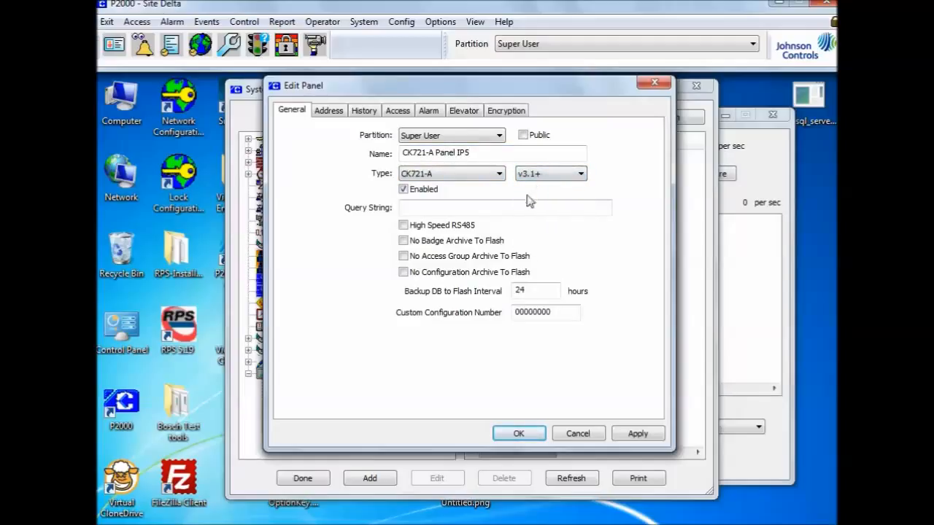
# Enter the panel's primary IP address, beginning with 192.168, and save the new panel
pyautogui.click(337, 115)
pyautogui.write('192 . ')
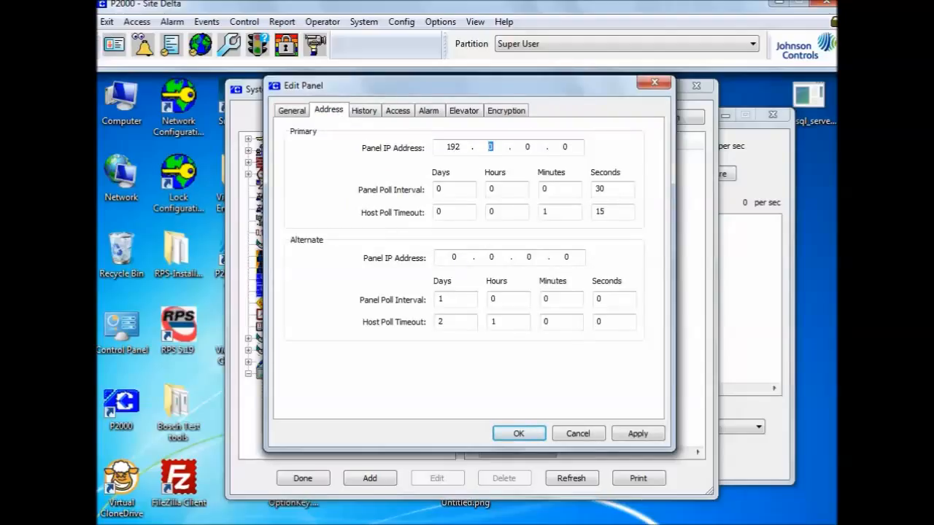
pyautogui.write('168')
pyautogui.click(532, 434)
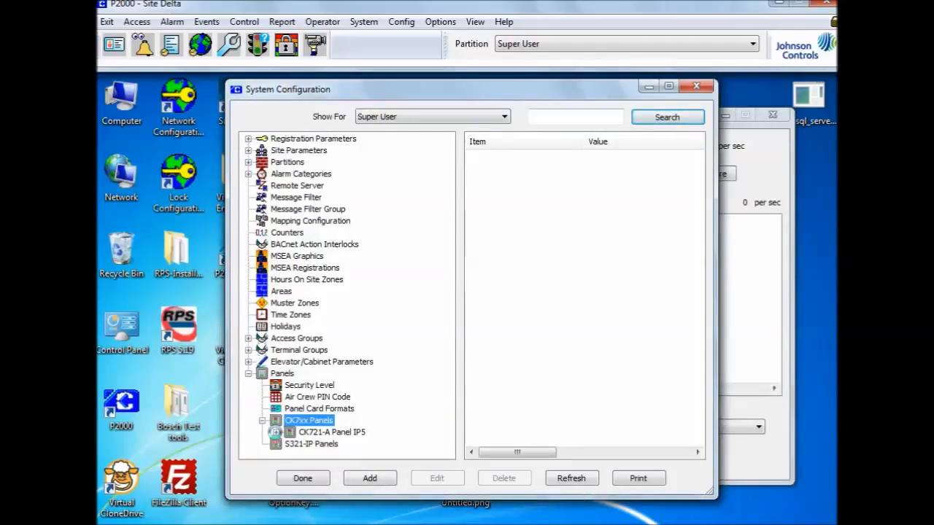
# Add a terminal named "Ter Reader1" under CK721-A Panel IP5 and make it public
pyautogui.click(276, 433)
pyautogui.click(318, 341)
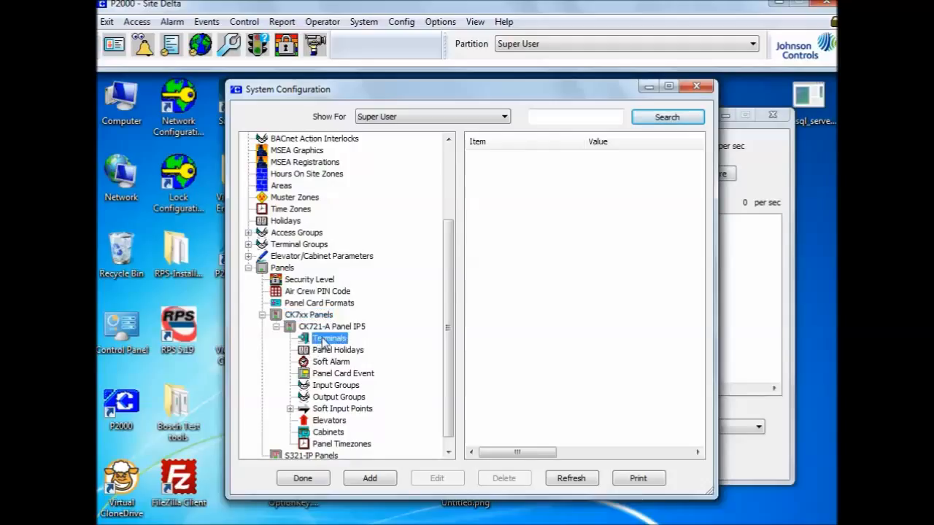
pyautogui.rightClick(328, 341)
pyautogui.click(355, 348)
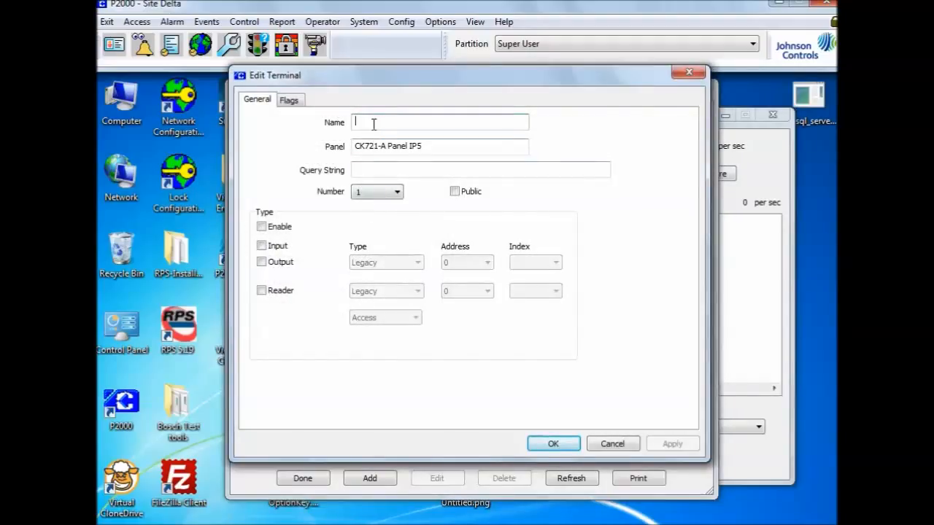
pyautogui.write('Ter')
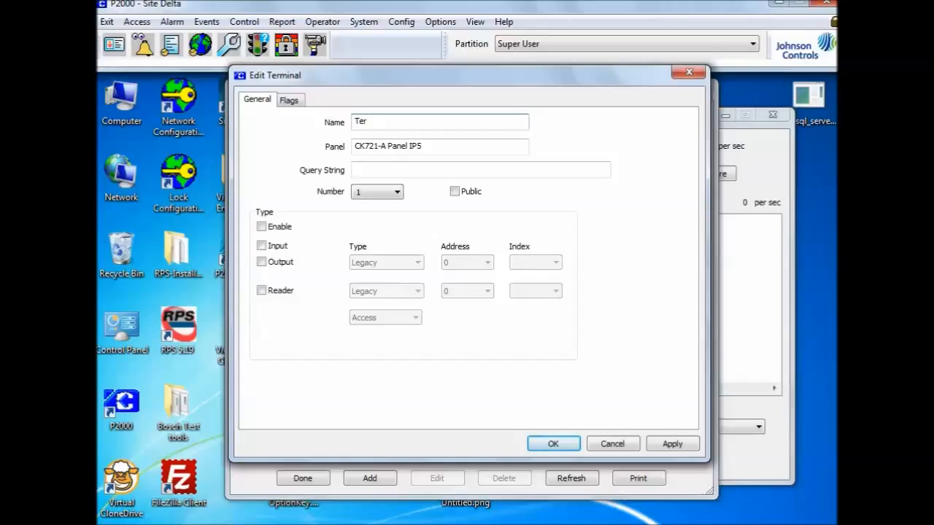
pyautogui.write(' Reader 1')
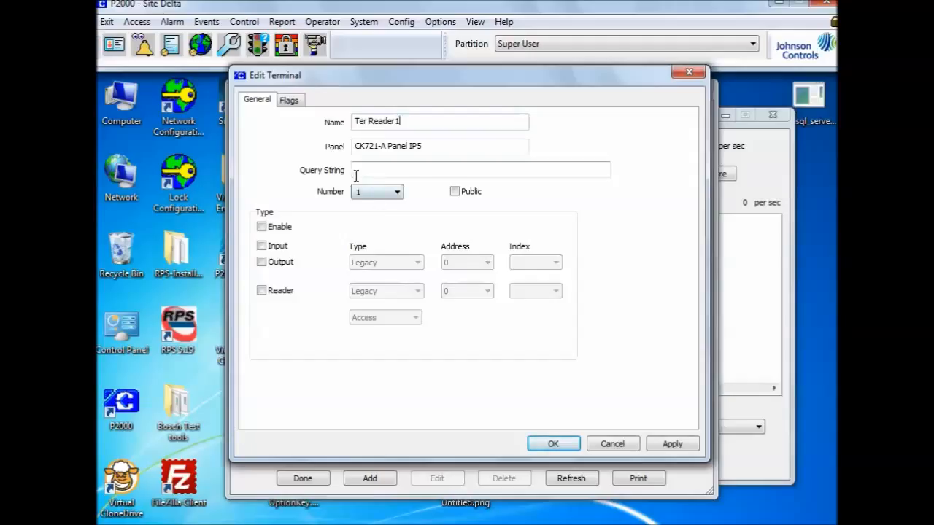
pyautogui.click(455, 192)
# Enable the terminal and turn on its input, output and reader functions
pyautogui.click(261, 227)
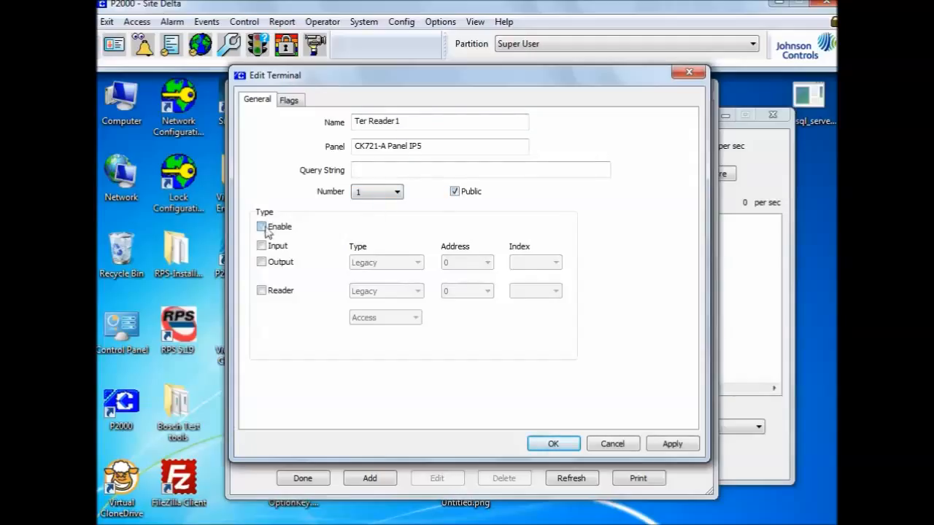
pyautogui.click(261, 246)
pyautogui.click(261, 262)
pyautogui.click(261, 291)
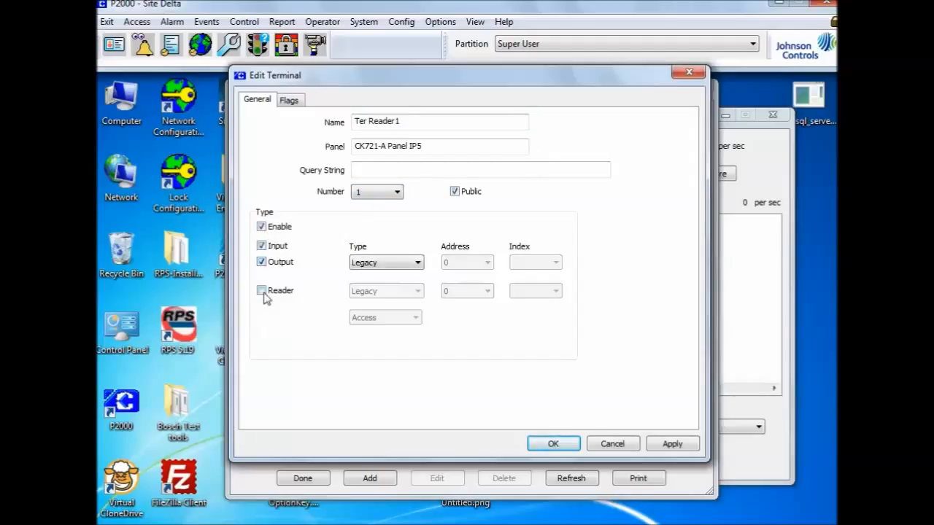
# Set the terminal's input/output and reader types to RDR2SA, with input/output index 1, and choose an index for the reader
pyautogui.click(387, 262)
pyautogui.click(383, 284)
pyautogui.click(384, 292)
pyautogui.click(376, 309)
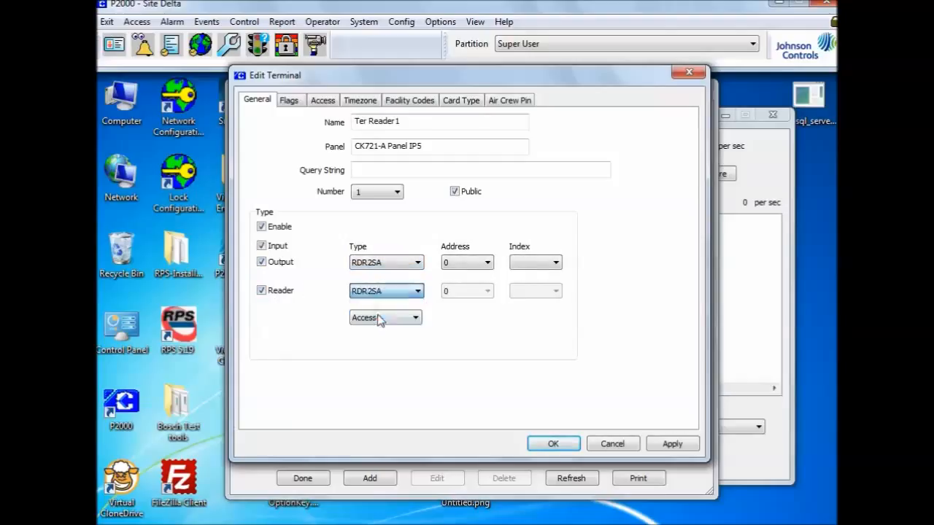
pyautogui.click(527, 263)
pyautogui.click(520, 275)
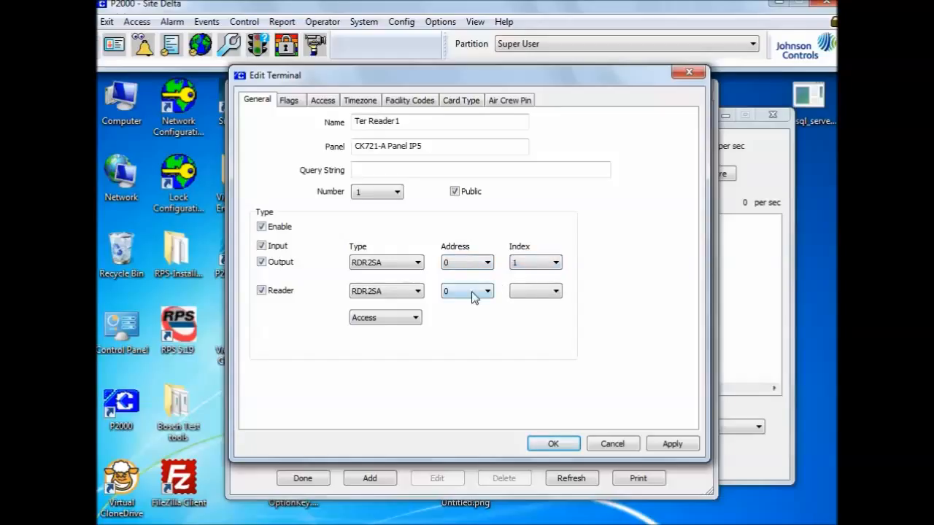
pyautogui.click(519, 293)
pyautogui.click(518, 312)
# Review the terminal's flags, access and timezone settings, and set its first facility code to 1646 with the Wiegand type
pyautogui.click(295, 104)
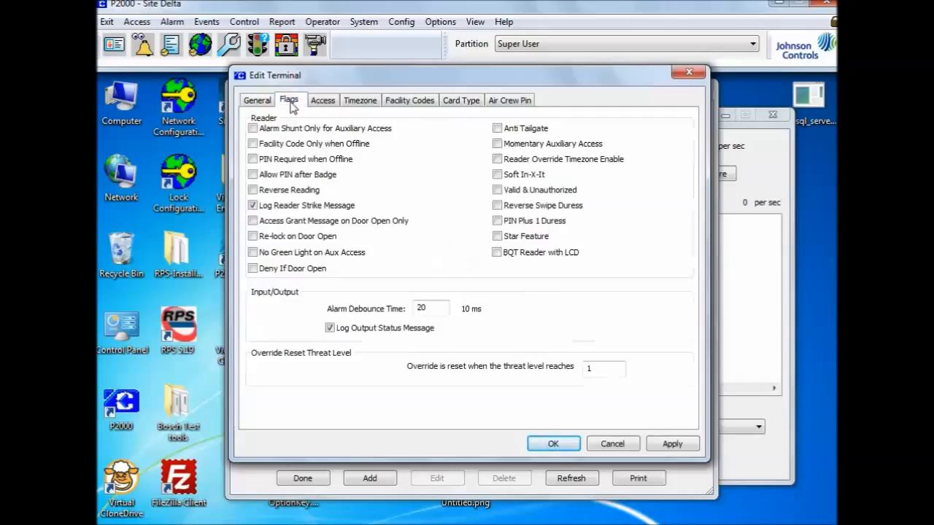
pyautogui.click(323, 102)
pyautogui.click(359, 100)
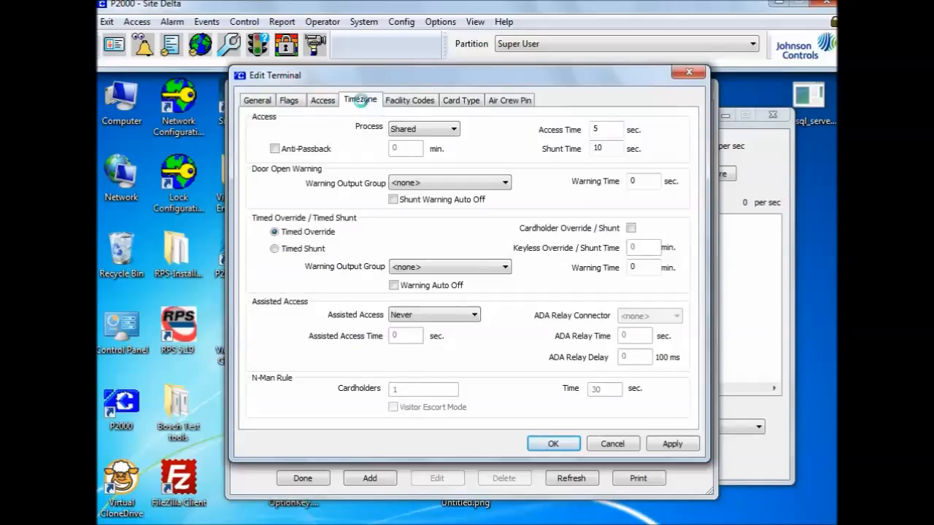
pyautogui.click(406, 124)
pyautogui.click(406, 124)
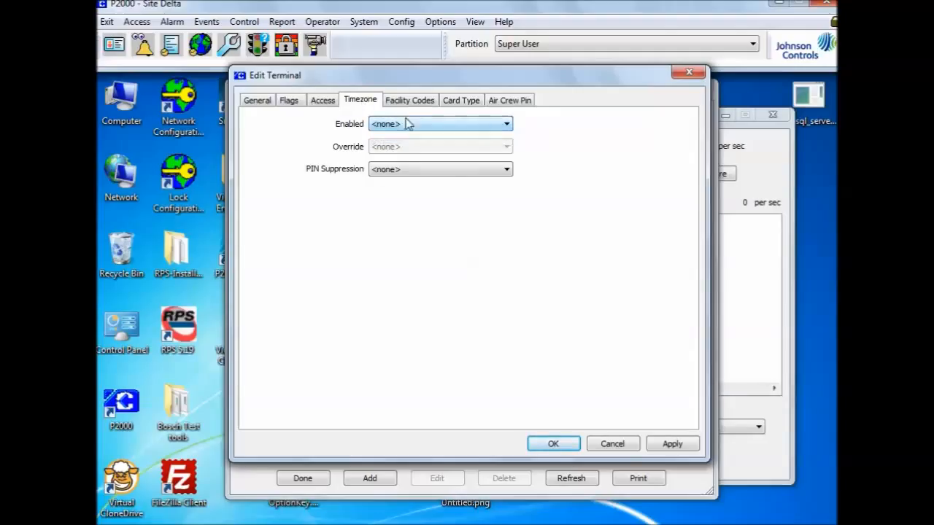
pyautogui.click(410, 101)
pyautogui.write('1646')
pyautogui.click(411, 124)
pyautogui.click(377, 139)
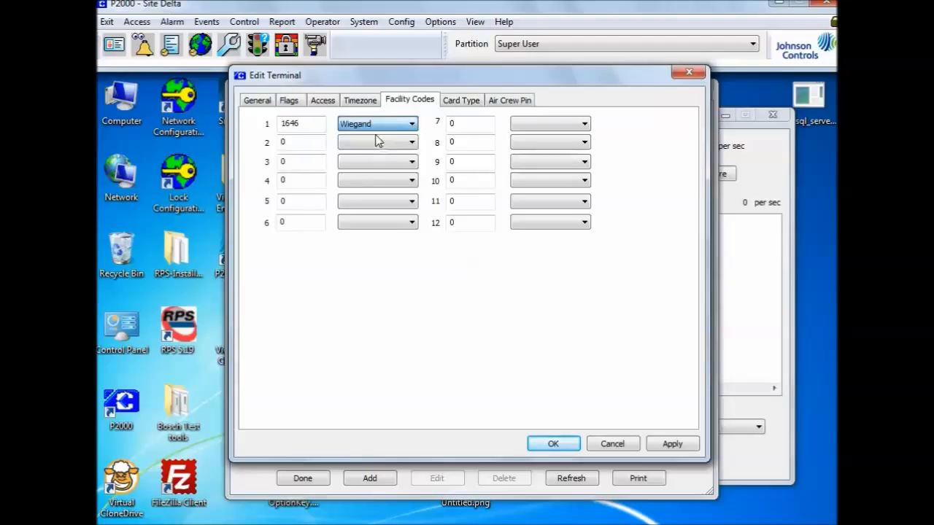
# Allow the Standard Wiegand and HID Corporate 1000 card types for the terminal and save it
pyautogui.click(461, 100)
pyautogui.click(276, 129)
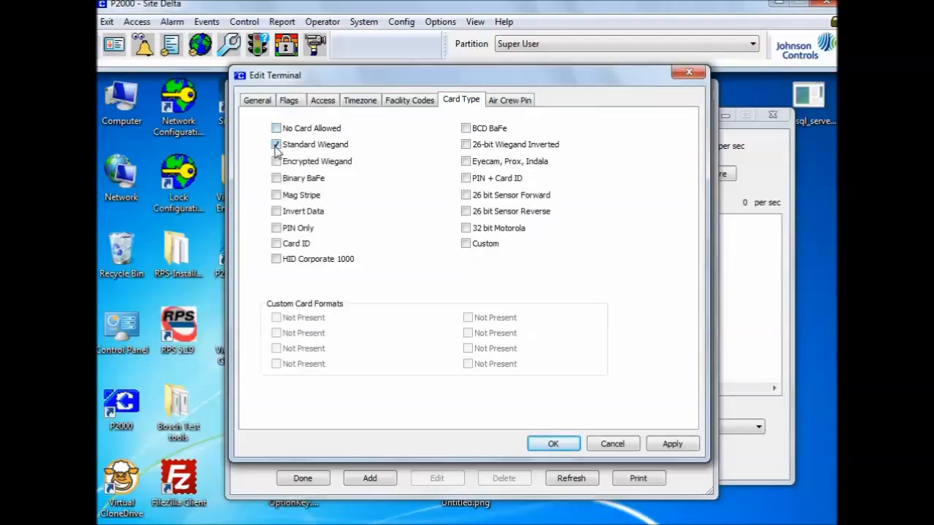
pyautogui.click(275, 259)
pyautogui.click(551, 441)
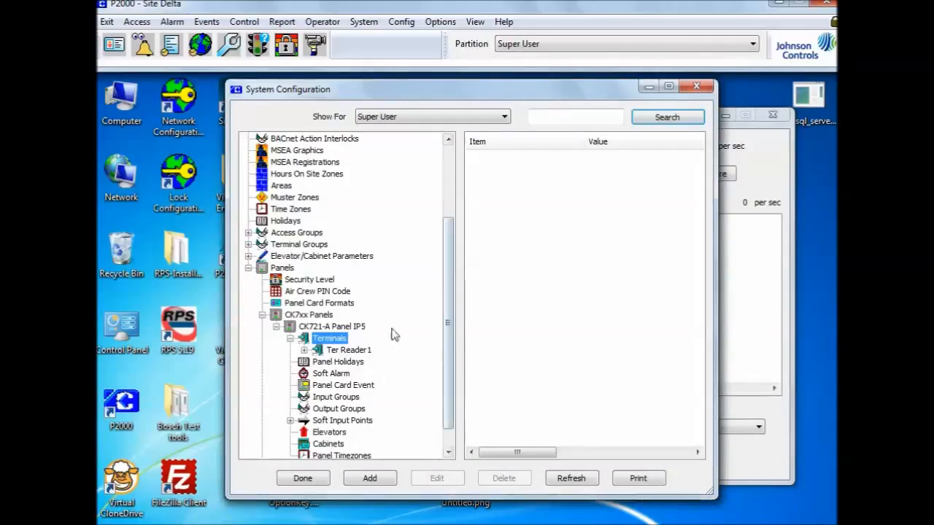
# Add a second terminal named Ter Reader2 to CK721-A Panel IP5, enabled with its input, output and reader functions
pyautogui.click(341, 351)
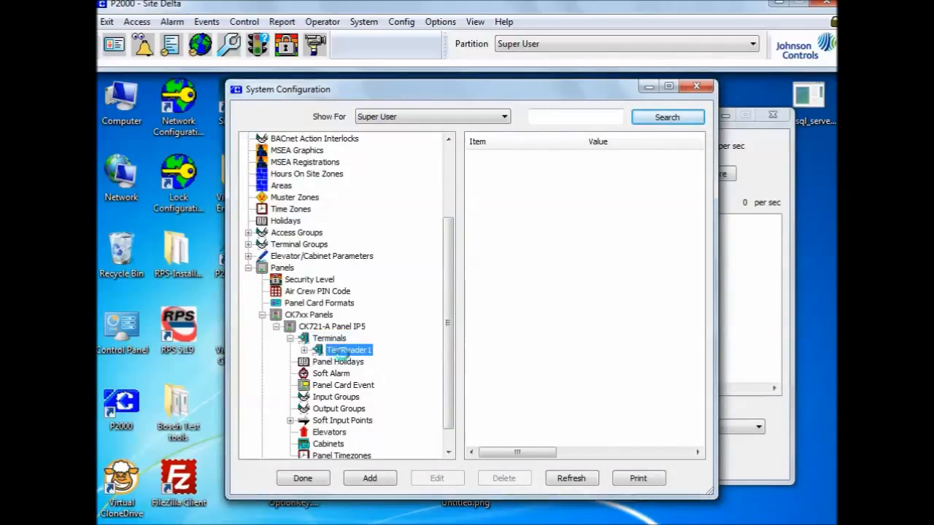
pyautogui.rightClick(341, 351)
pyautogui.click(375, 362)
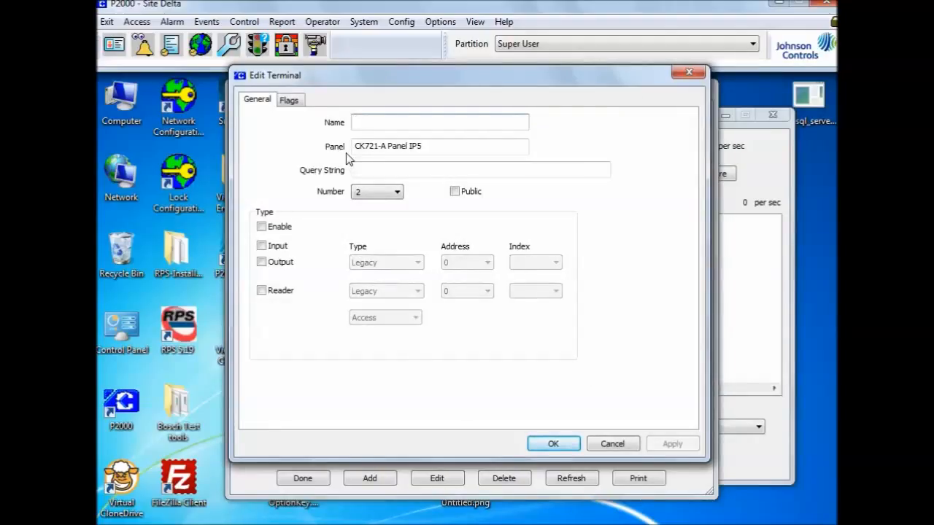
pyautogui.write('Ter Reader2')
pyautogui.click(261, 227)
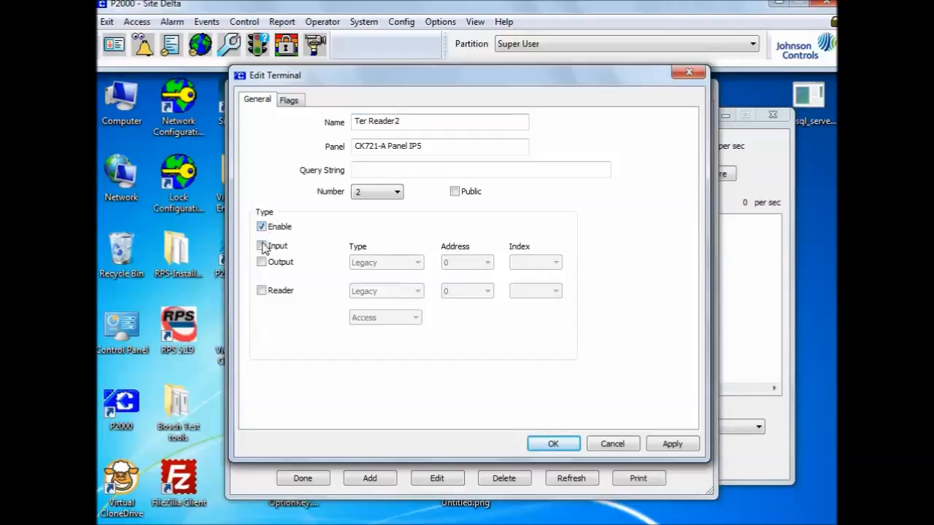
pyautogui.click(261, 246)
pyautogui.click(261, 261)
pyautogui.click(261, 290)
# Set Ter Reader2's input/output and reader types to RDR2SA, with index 2 for both
pyautogui.click(375, 264)
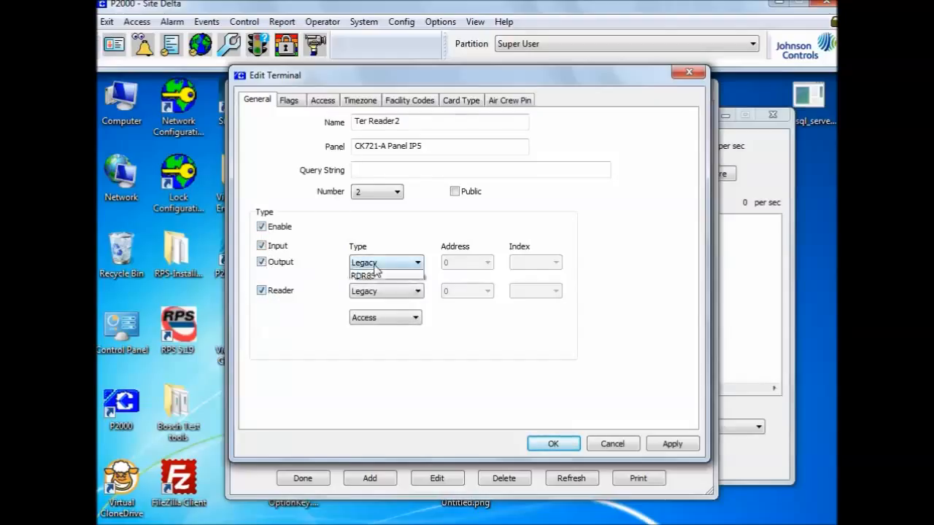
pyautogui.click(372, 286)
pyautogui.click(374, 292)
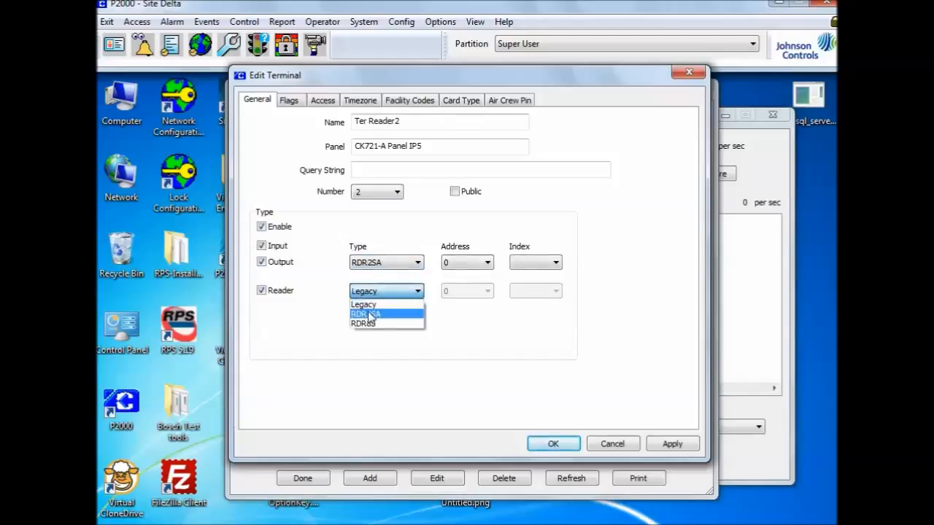
pyautogui.click(370, 316)
pyautogui.click(535, 264)
pyautogui.click(532, 286)
pyautogui.click(531, 293)
pyautogui.click(525, 315)
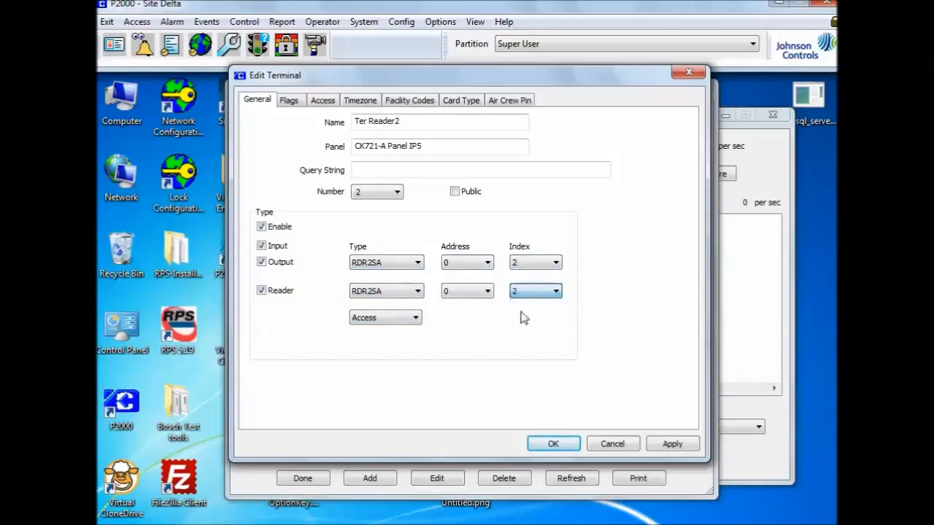
# Review Ter Reader2's access and timezone settings, and set its first facility code to 1646 with the Wiegand type
pyautogui.click(354, 104)
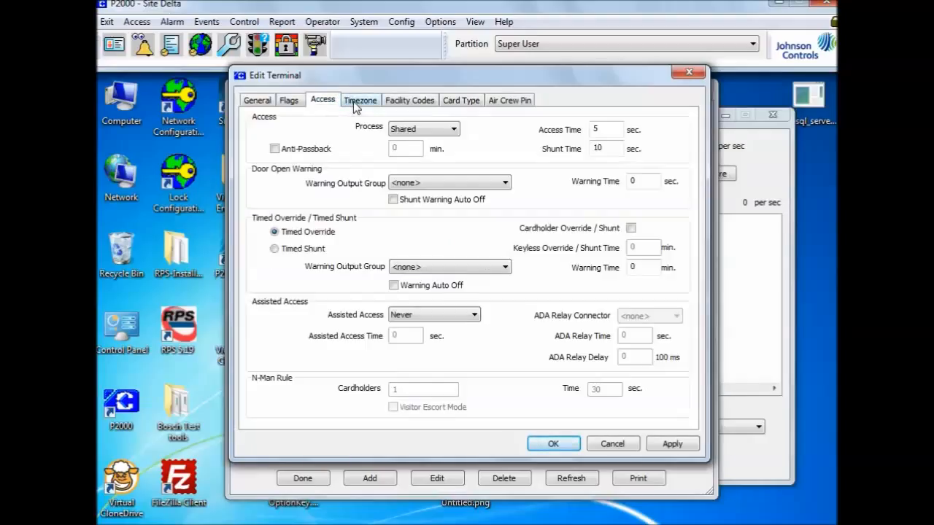
pyautogui.click(356, 105)
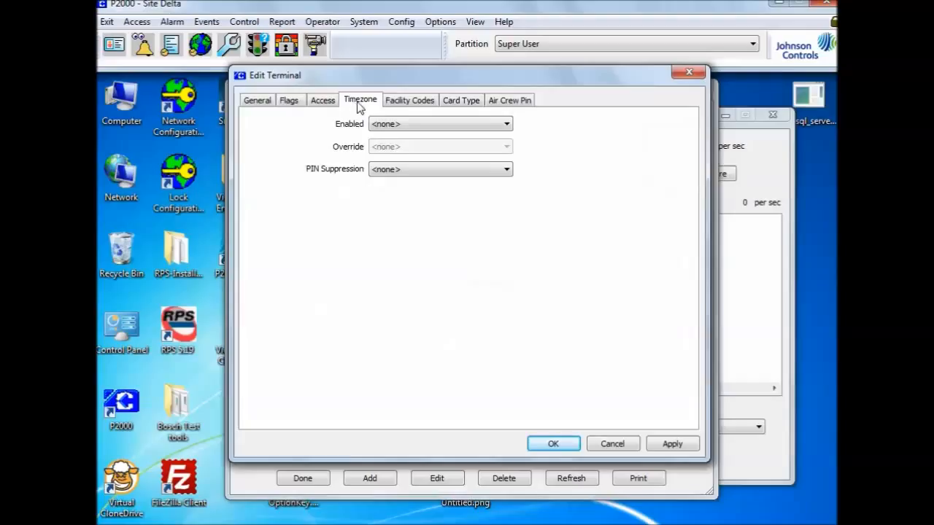
pyautogui.click(405, 104)
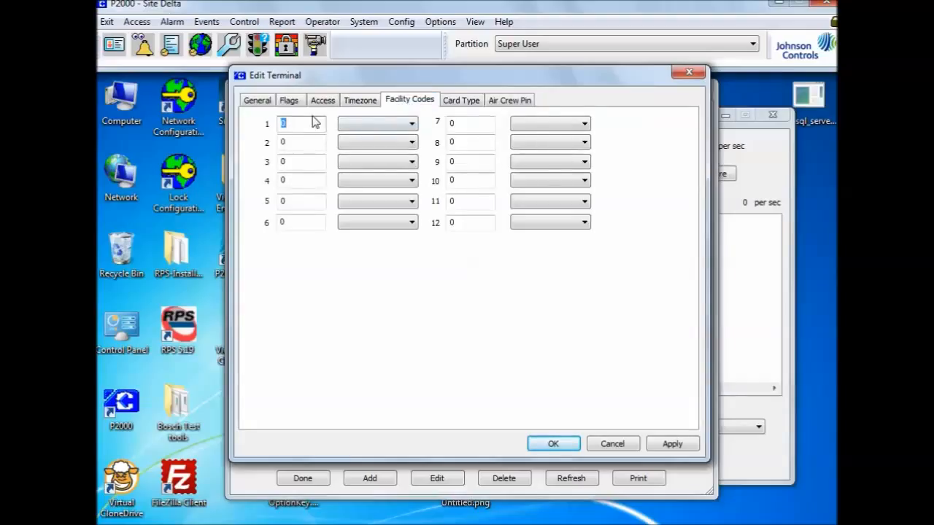
pyautogui.write('1646')
pyautogui.click(347, 124)
pyautogui.click(351, 134)
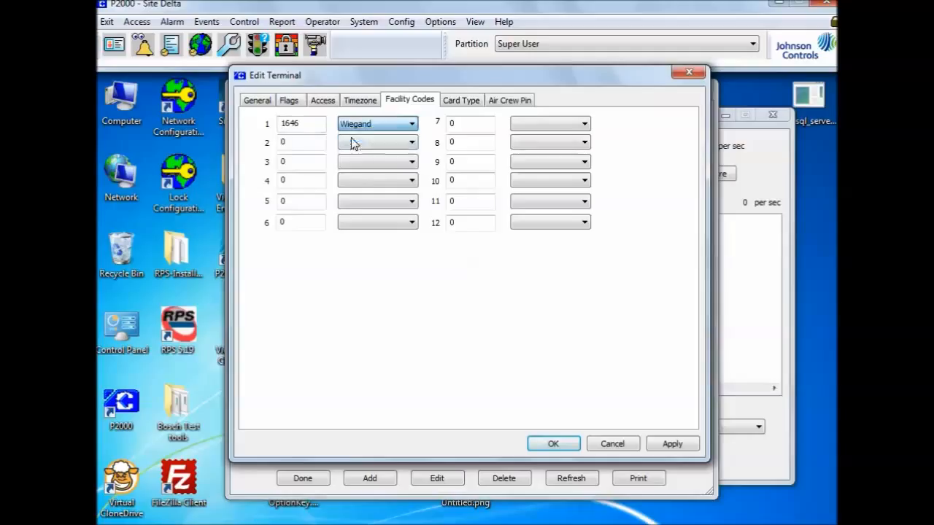
# Allow the Standard Wiegand card type for Ter Reader2 and save the terminal
pyautogui.click(449, 103)
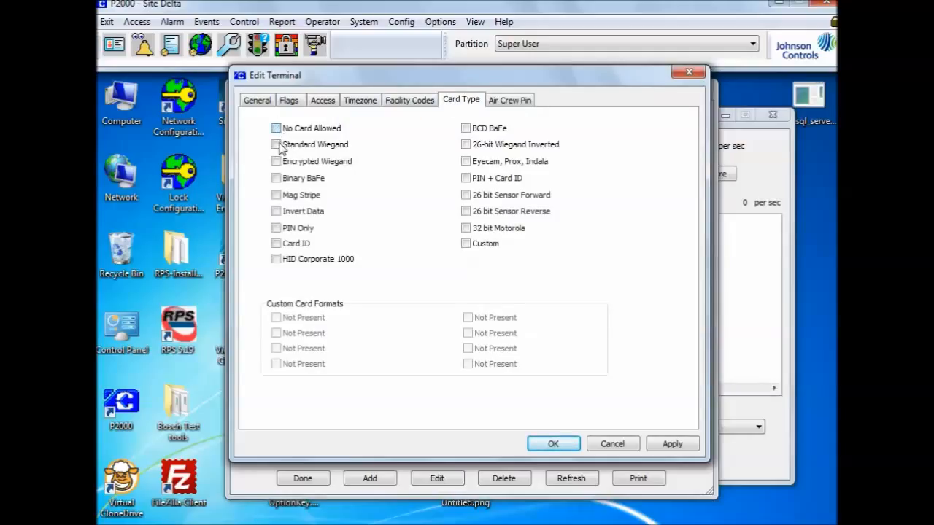
pyautogui.click(279, 145)
pyautogui.click(552, 444)
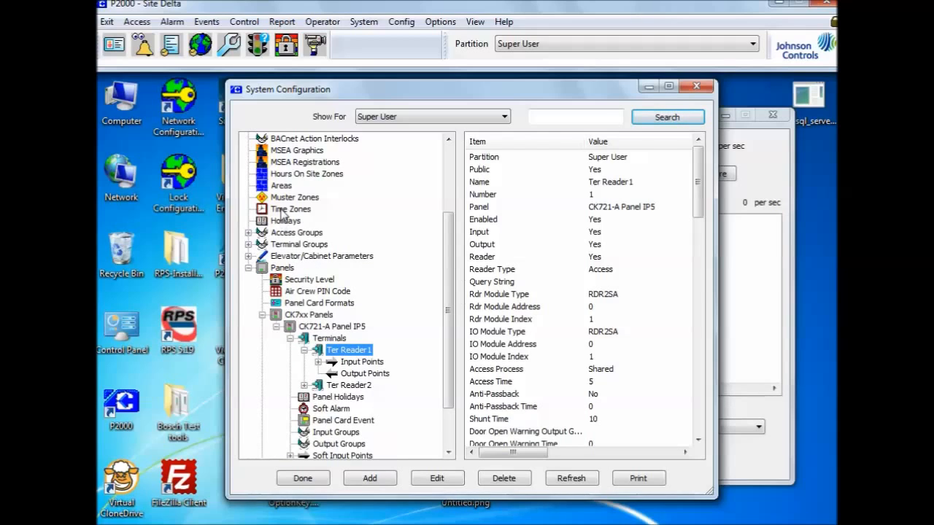
# Add a time zone named 24/7 and make its Monday period active
pyautogui.click(283, 211)
pyautogui.rightClick(289, 211)
pyautogui.click(321, 218)
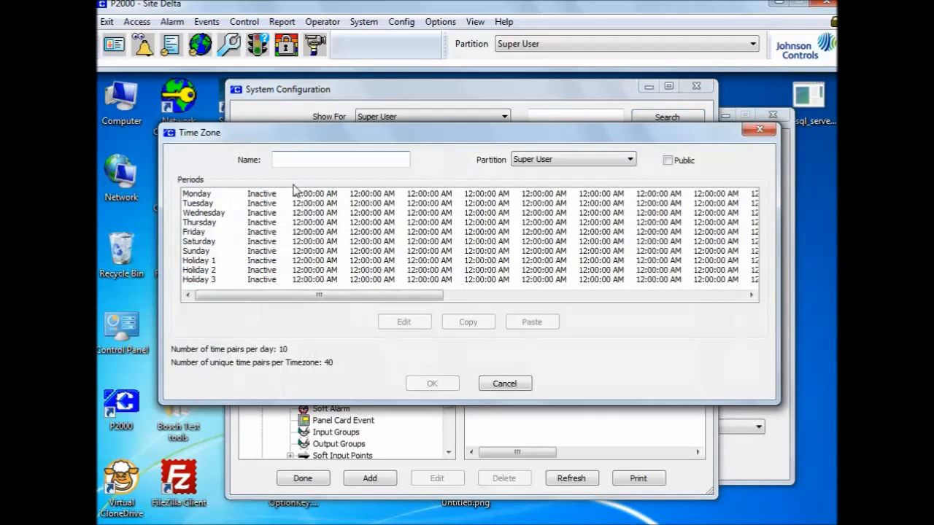
pyautogui.write('24/7')
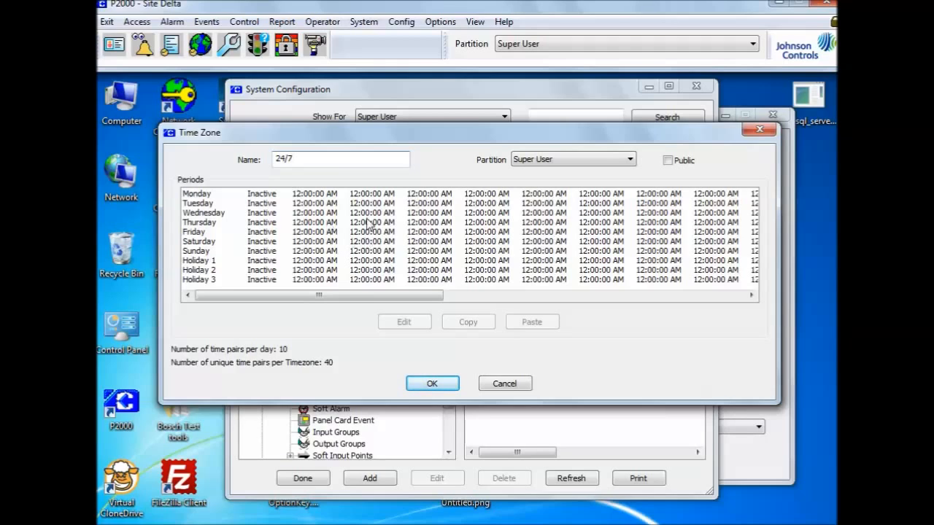
pyautogui.click(368, 194)
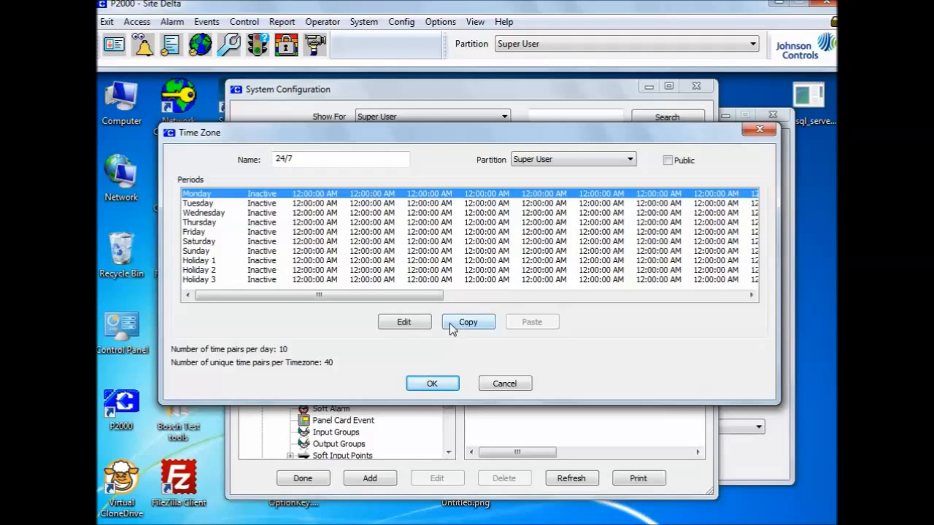
pyautogui.click(405, 323)
pyautogui.click(571, 191)
pyautogui.click(598, 365)
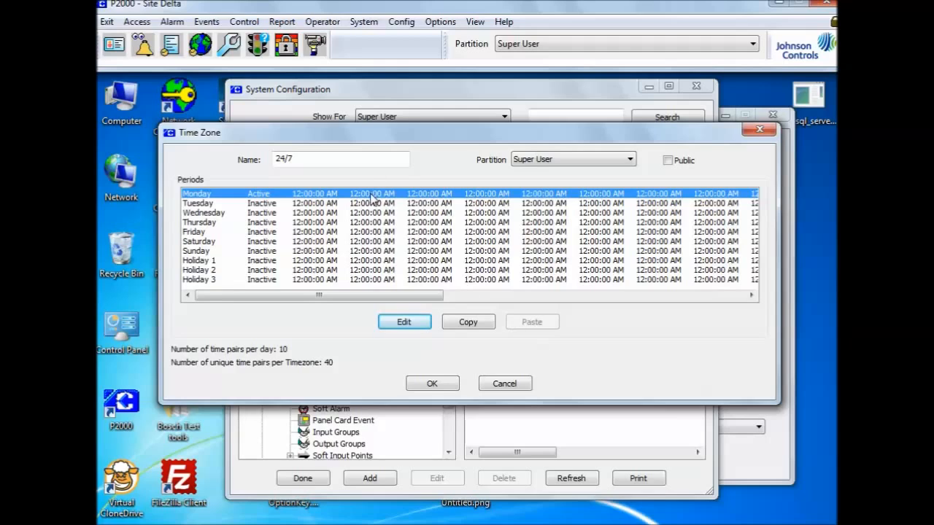
# Copy Monday's period to Tuesday through Holiday 3, and save the time zone to all panels in the Super User partition
pyautogui.click(465, 323)
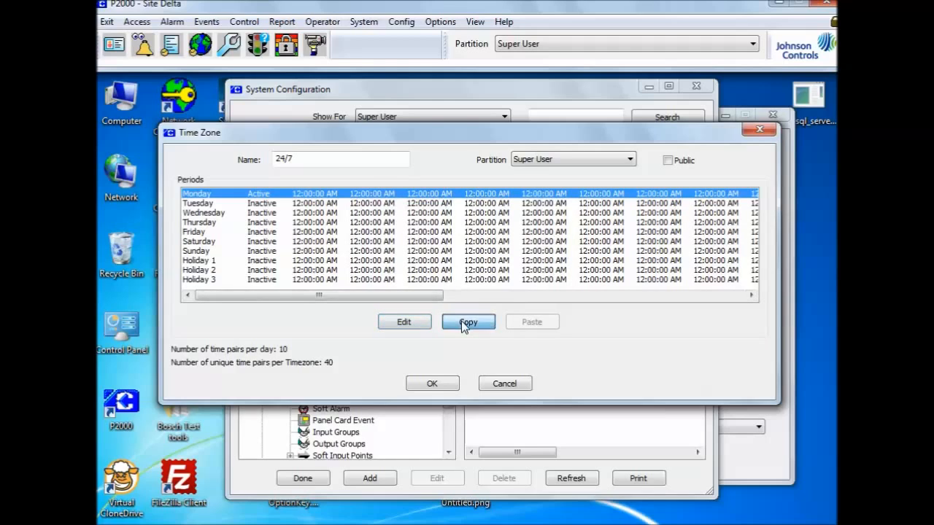
pyautogui.click(265, 204)
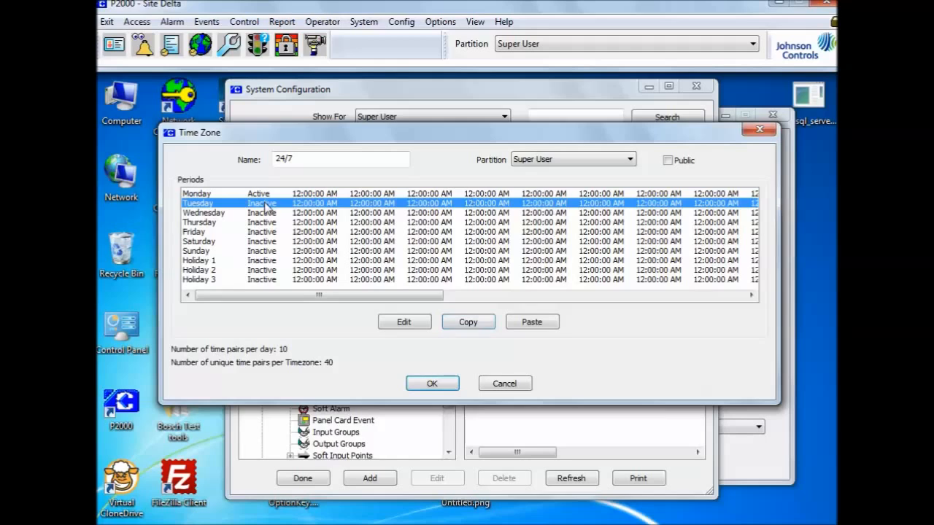
pyautogui.keyDown('shift'); pyautogui.click(267, 279); pyautogui.keyUp('shift')
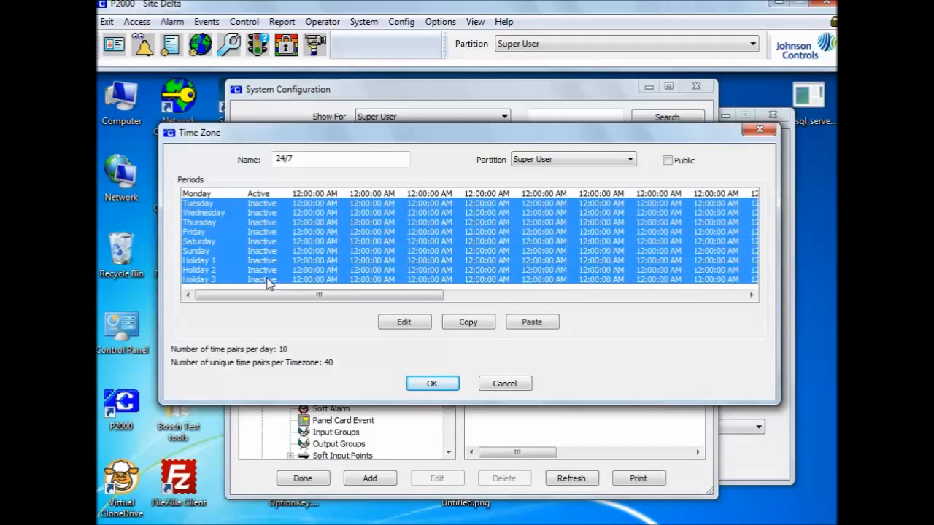
pyautogui.click(531, 323)
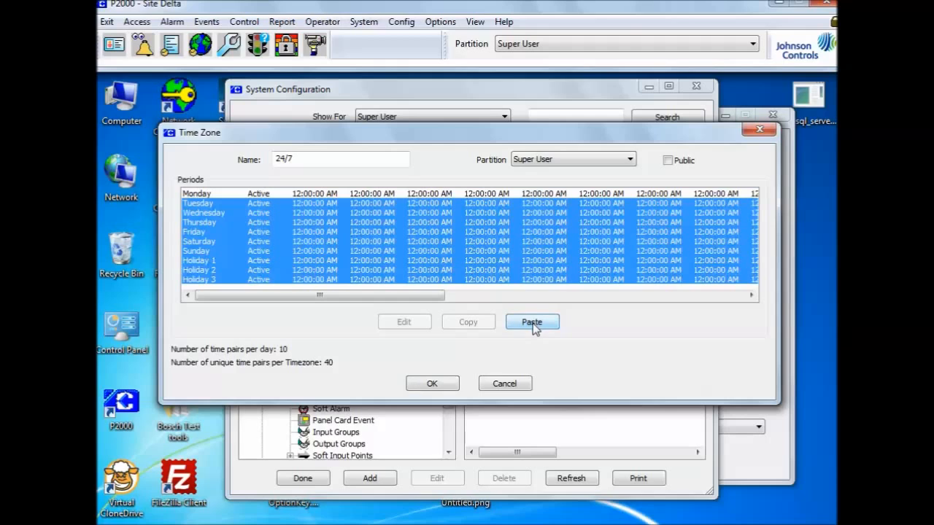
pyautogui.click(435, 386)
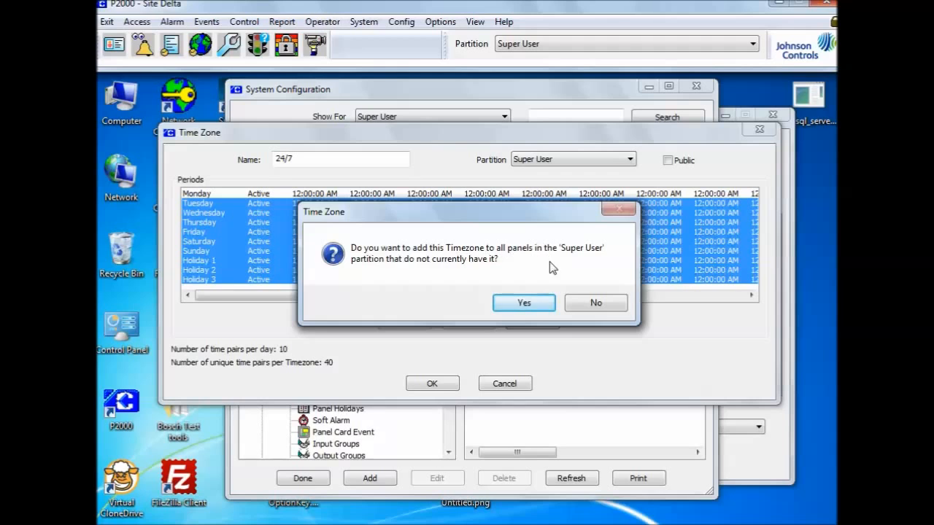
pyautogui.click(524, 304)
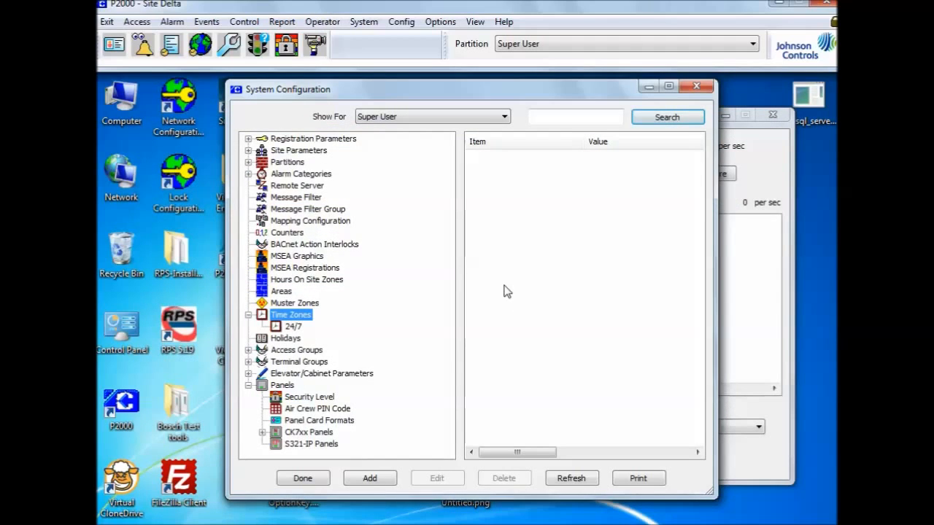
# Add an access group named AG1 with 24/7 as its default timezone
pyautogui.click(279, 353)
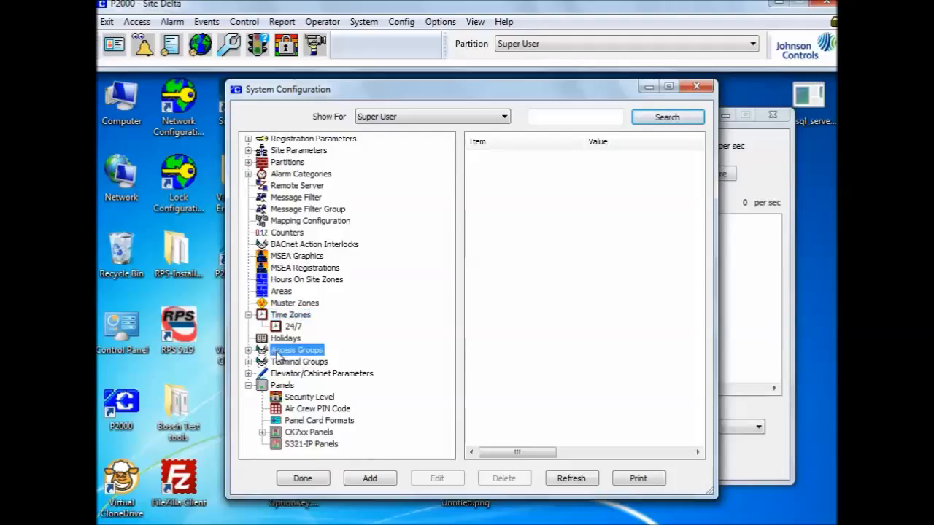
pyautogui.rightClick(279, 355)
pyautogui.click(314, 360)
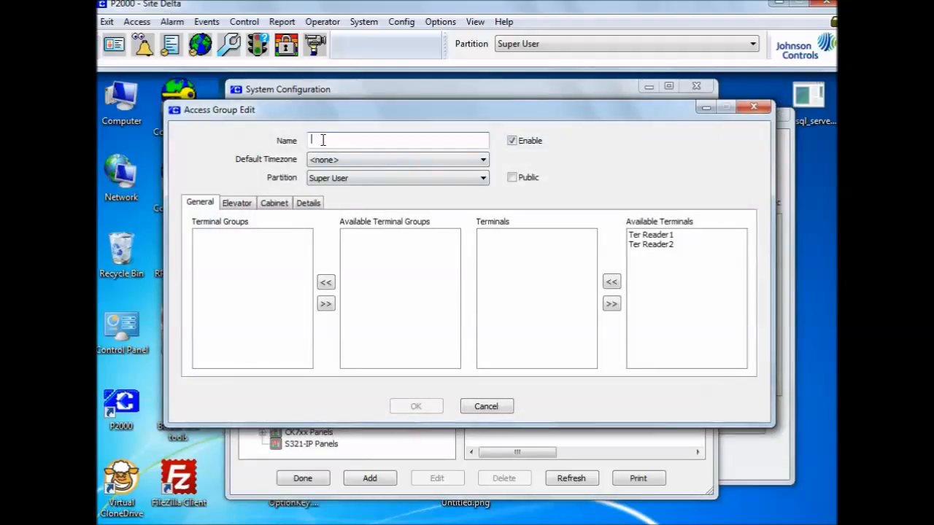
pyautogui.write('AG1')
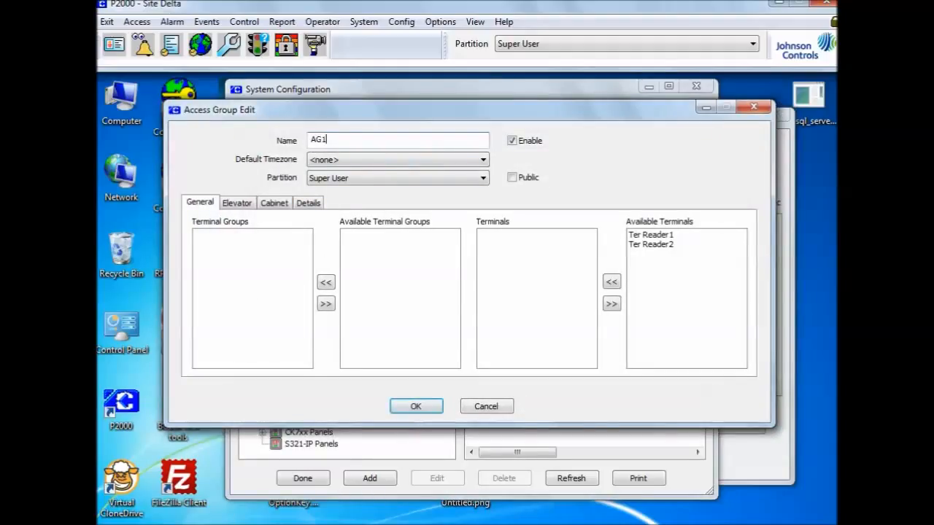
pyautogui.click(334, 161)
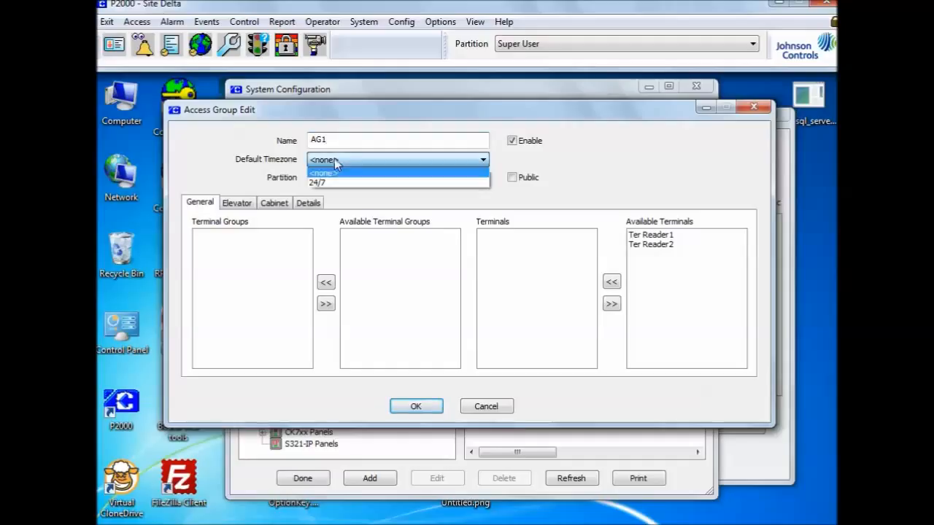
pyautogui.click(334, 183)
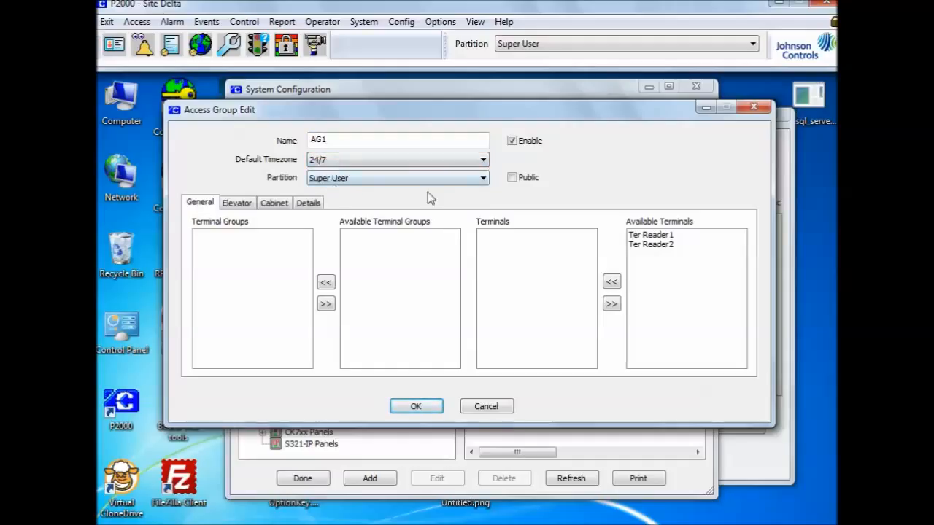
# Assign the terminals Ter Reader1 and Ter Reader2 to access group AG1 and save the group
pyautogui.click(648, 237)
pyautogui.keyDown('shift'); pyautogui.click(651, 245); pyautogui.keyUp('shift')
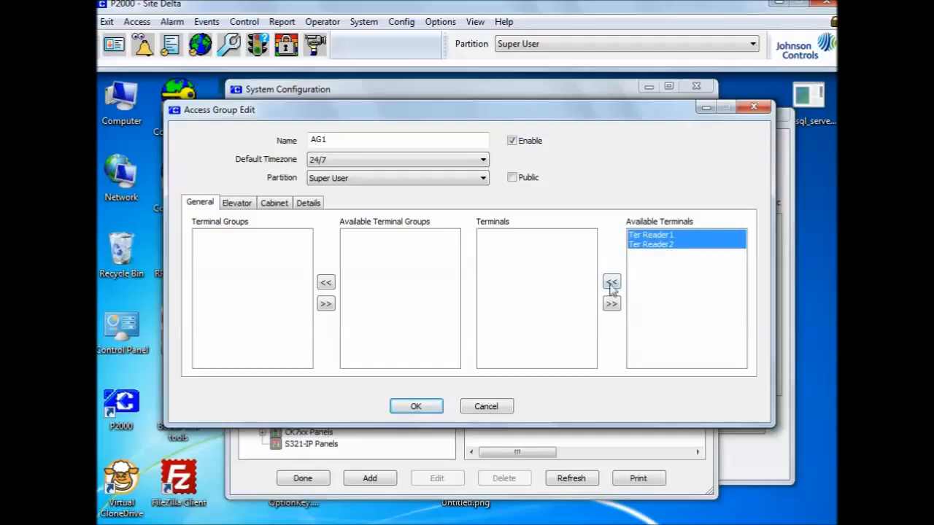
pyautogui.click(611, 284)
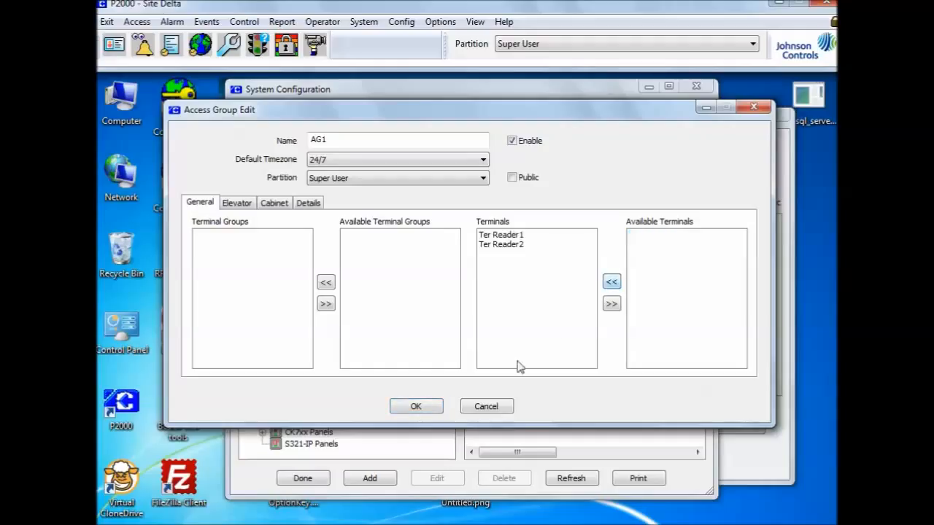
pyautogui.click(423, 407)
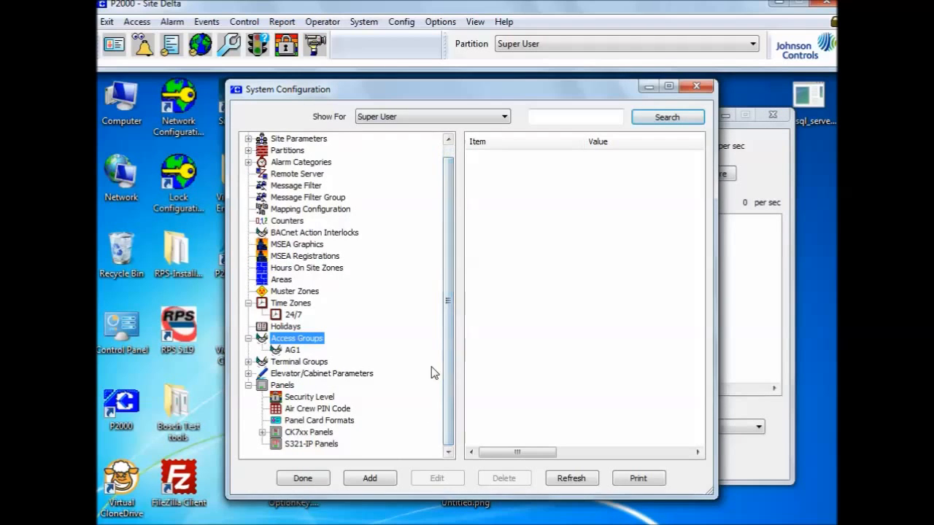
# Add an input point named Input1 to terminal Ter Reader1 of the CK721-A Panel IP5
pyautogui.click(262, 432)
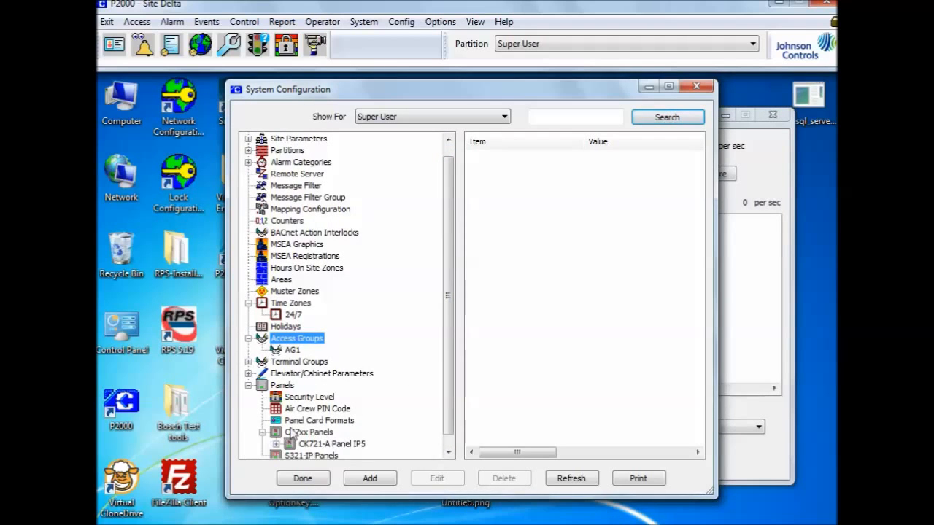
pyautogui.moveTo(444, 334); pyautogui.dragTo(446, 369)
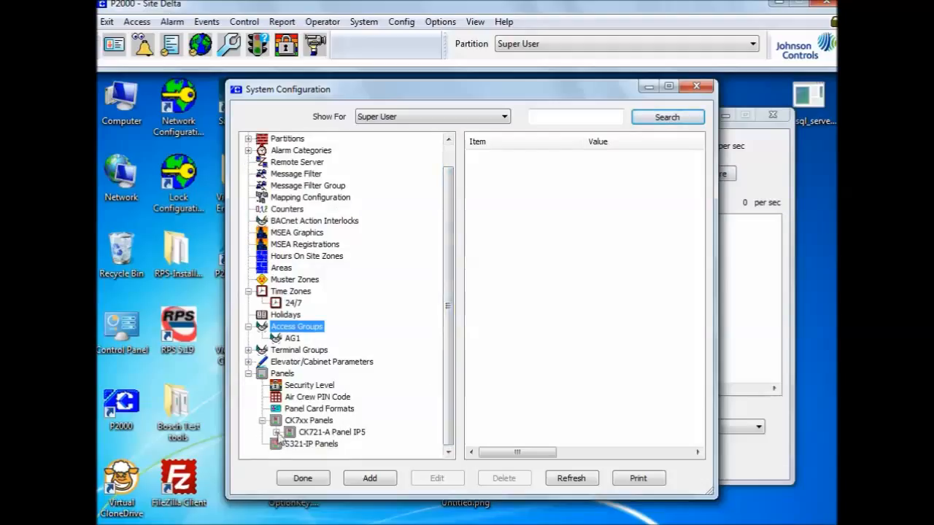
pyautogui.click(276, 432)
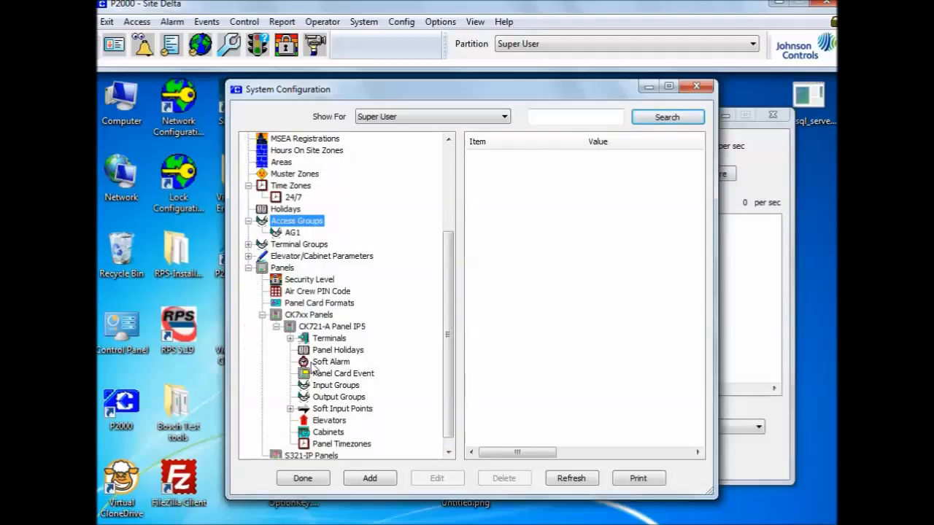
pyautogui.click(290, 339)
pyautogui.click(304, 350)
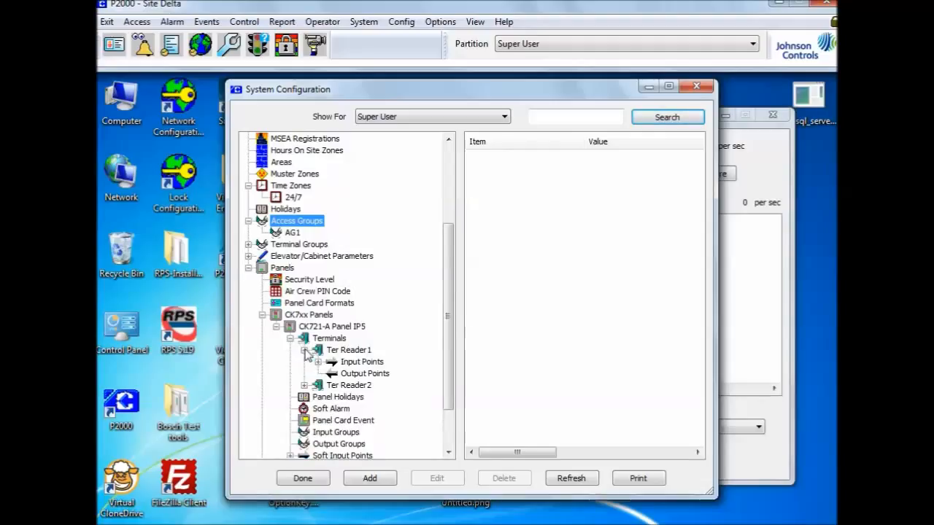
pyautogui.click(319, 362)
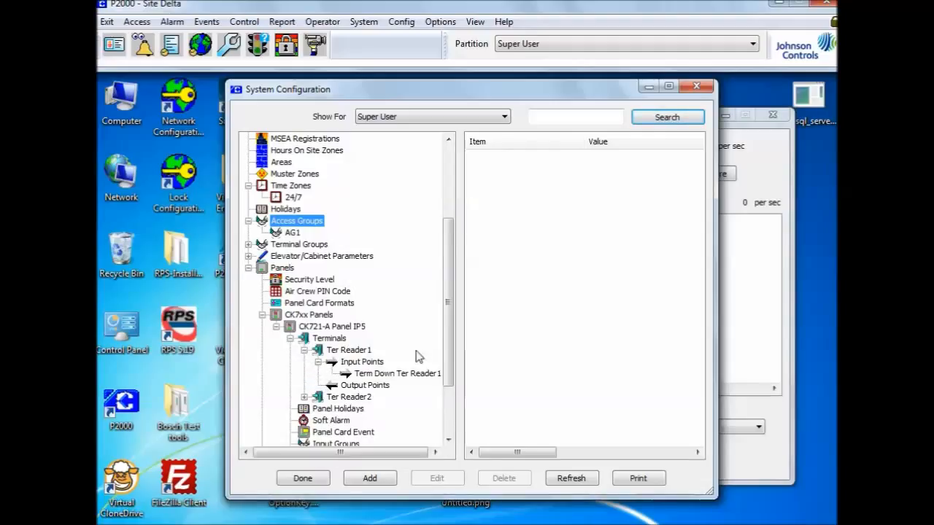
pyautogui.scroll(-3, 448, 377)
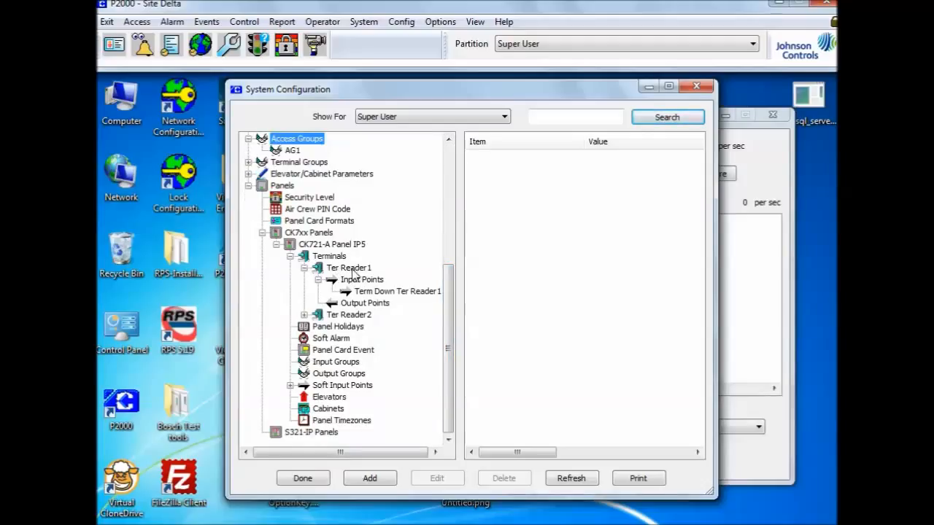
pyautogui.rightClick(356, 282)
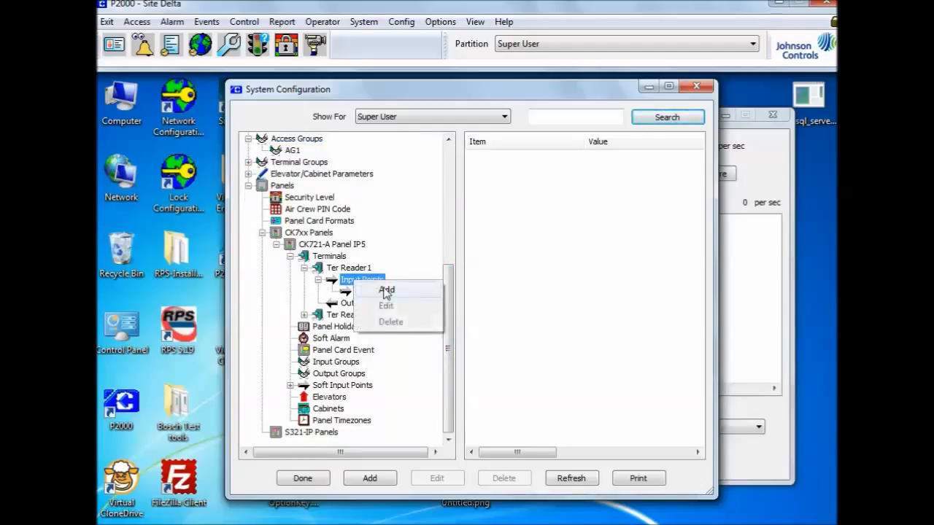
pyautogui.click(383, 290)
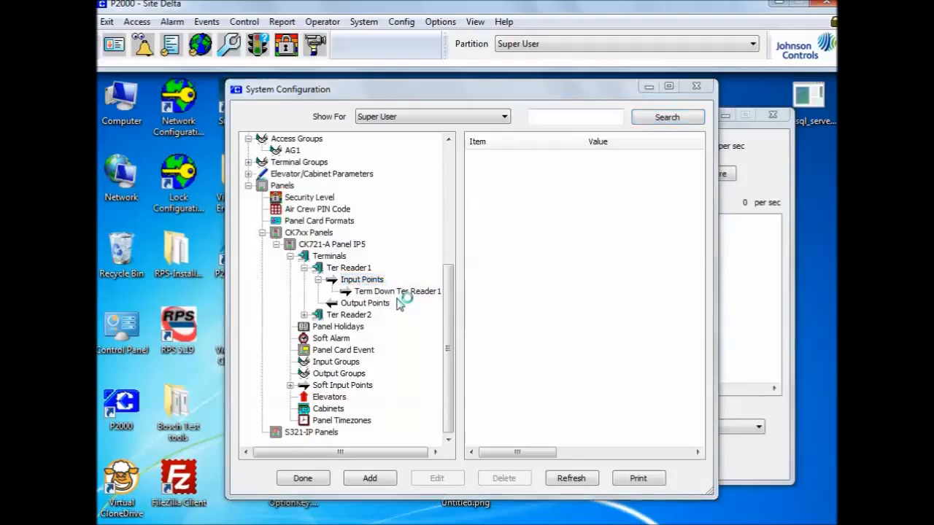
pyautogui.click(369, 202)
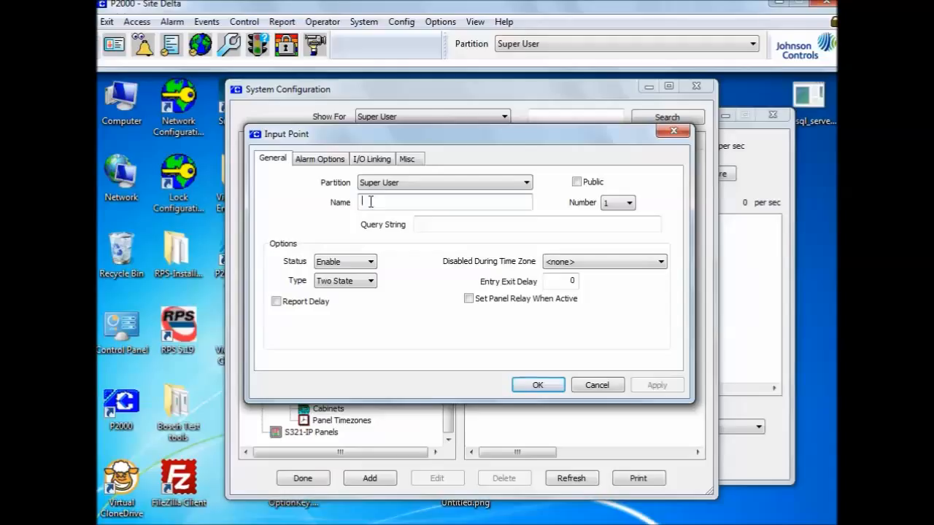
pyautogui.write('IP')
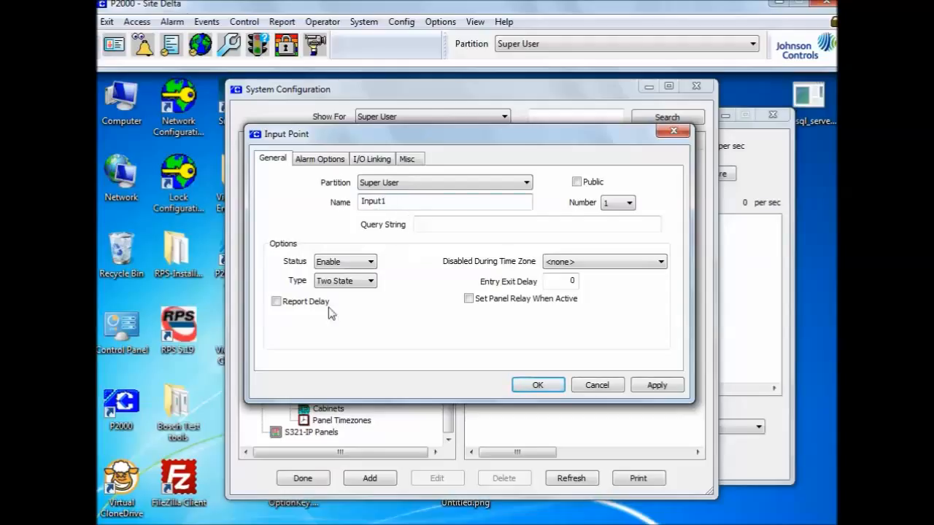
pyautogui.click(538, 385)
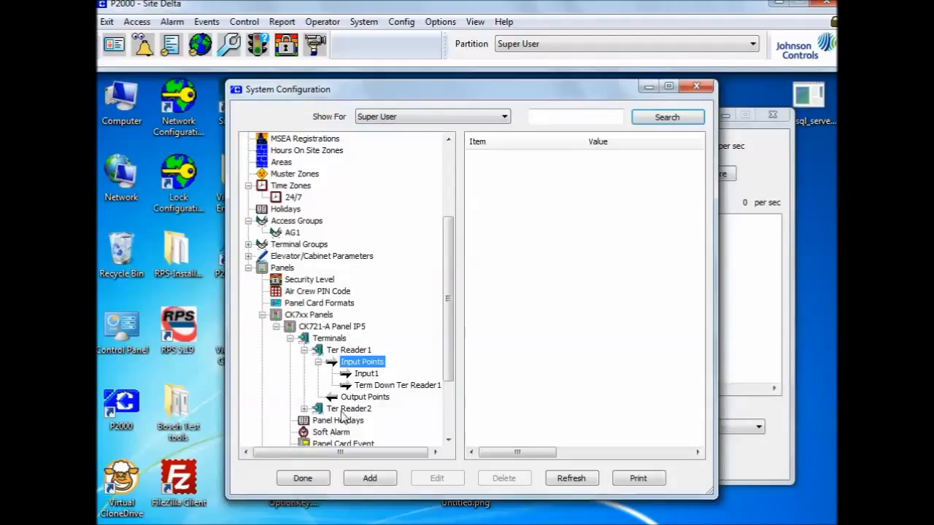
# Enable the panel's Forced Door/Propped Door, Panel Lost AC, Panel Low Battery and Panel Tamper soft alarms
pyautogui.click(321, 432)
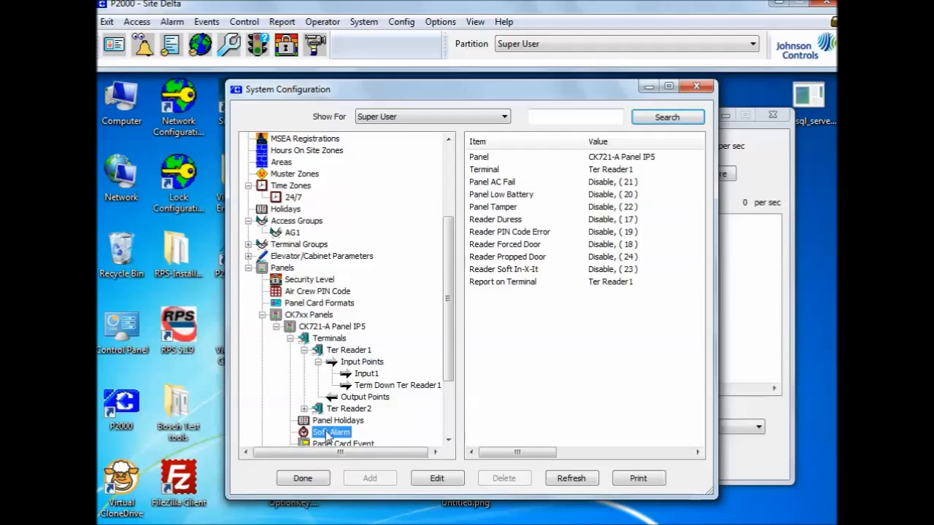
pyautogui.rightClick(329, 434)
pyautogui.click(358, 458)
pyautogui.click(311, 184)
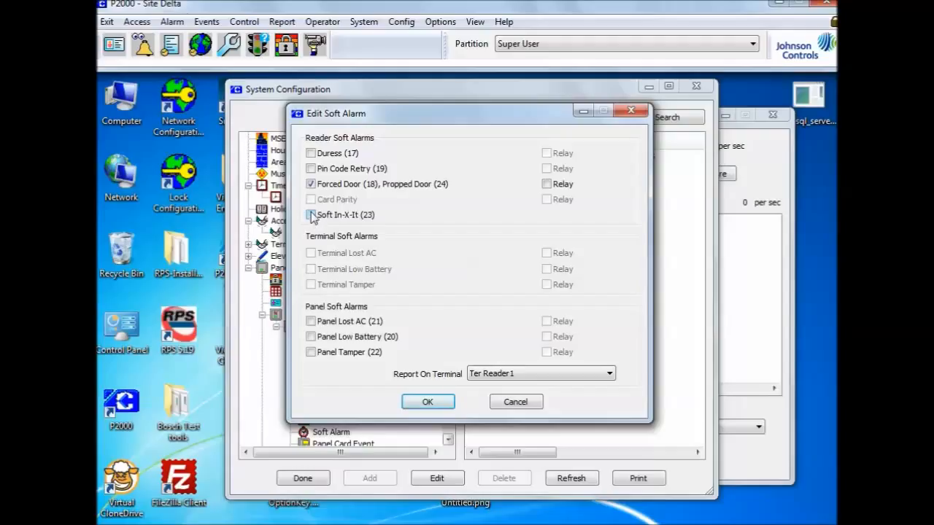
pyautogui.click(313, 322)
pyautogui.click(312, 336)
pyautogui.click(312, 352)
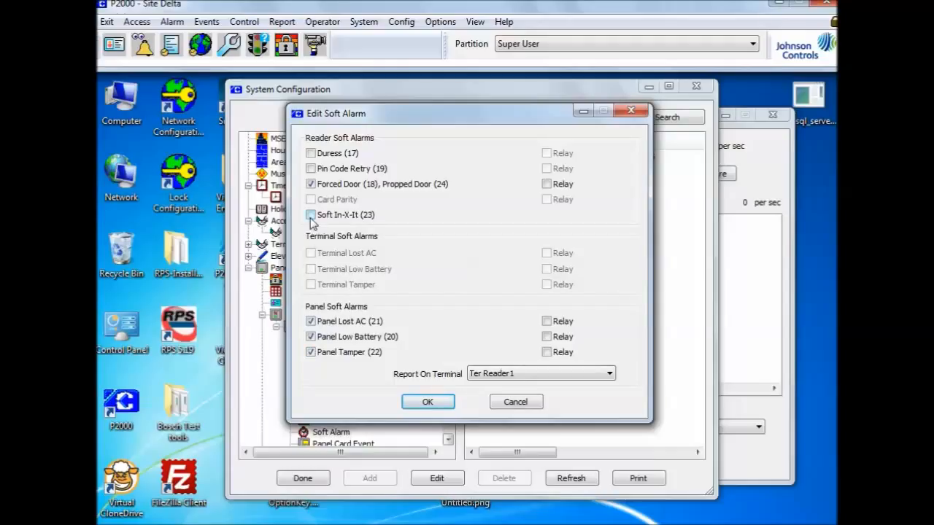
pyautogui.click(430, 401)
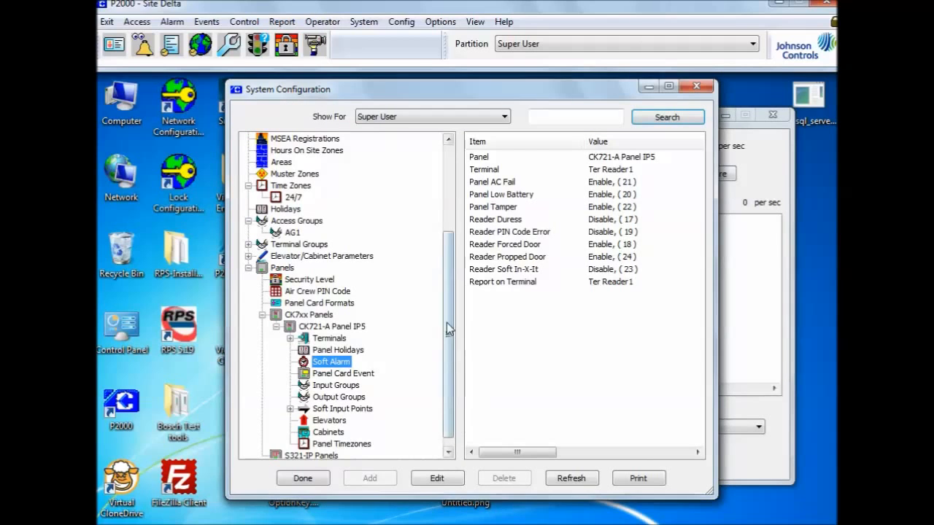
# Add an output point named Output1 with the active state Fast Flash to terminal Ter Reader2
pyautogui.moveTo(447, 328); pyautogui.dragTo(447, 339)
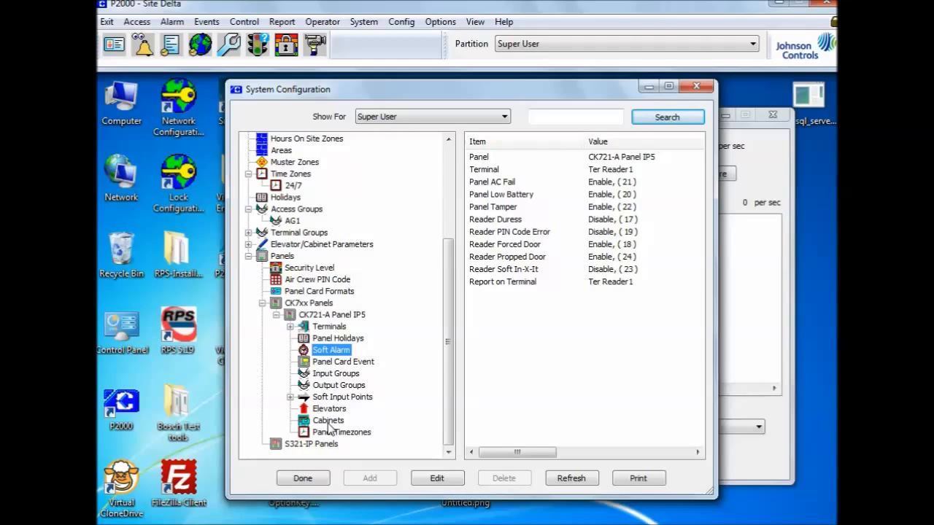
pyautogui.click(290, 327)
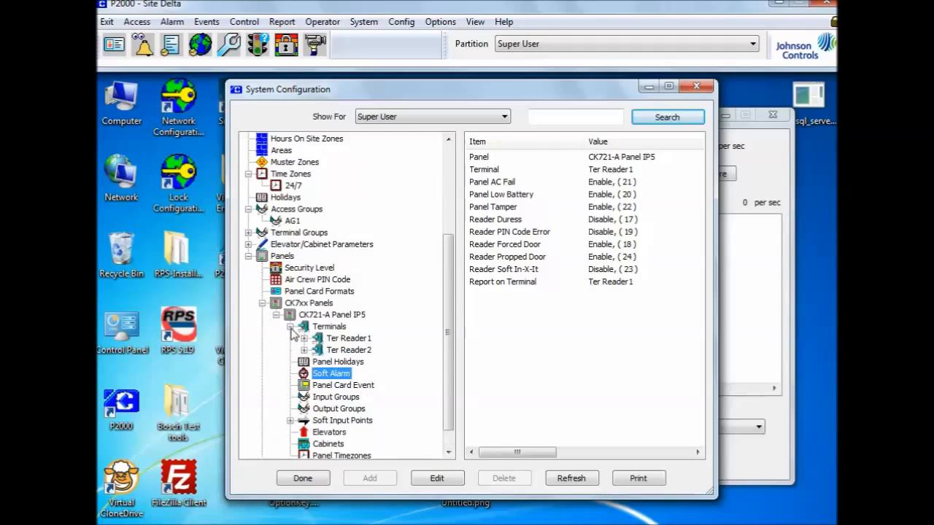
pyautogui.click(304, 350)
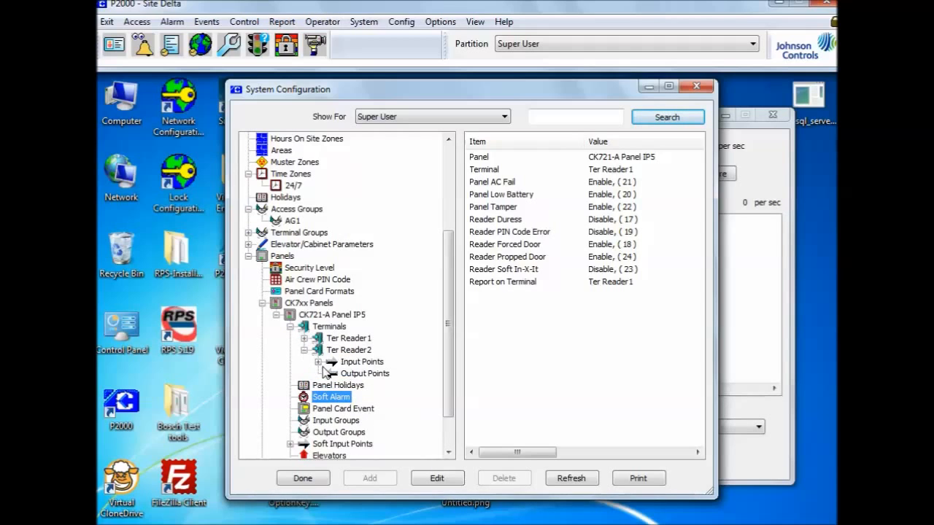
pyautogui.rightClick(348, 373)
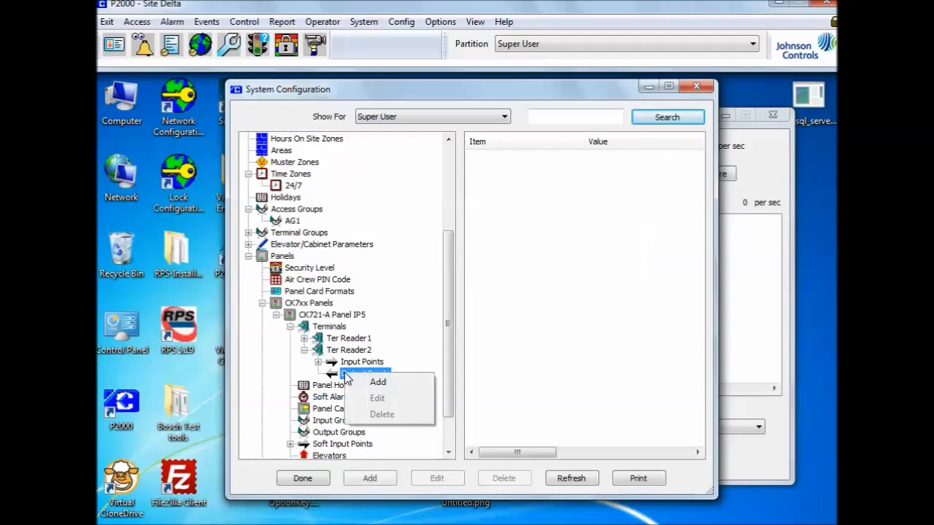
pyautogui.click(377, 383)
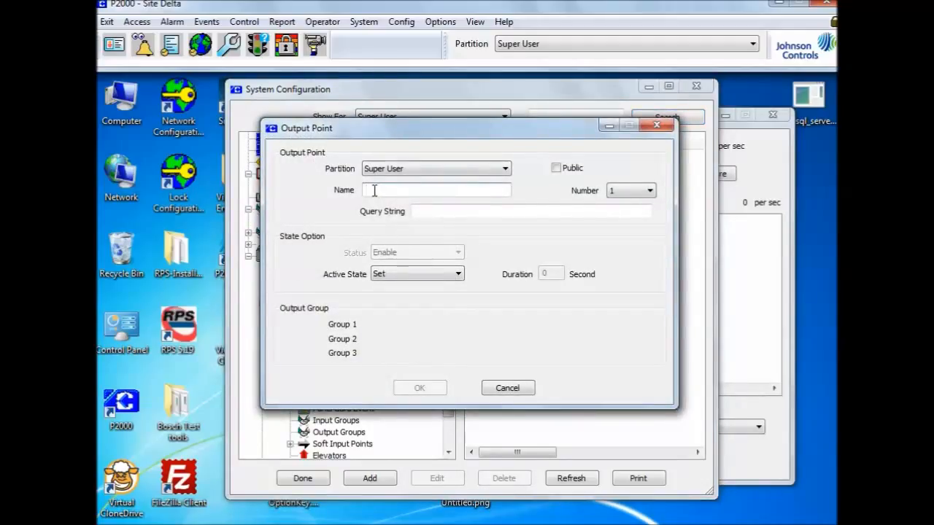
pyautogui.write('Output')
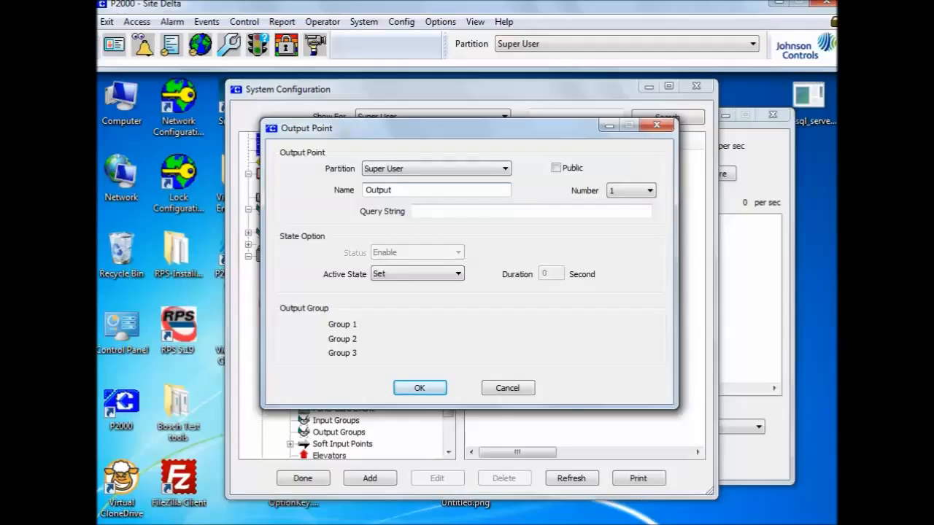
pyautogui.click(398, 274)
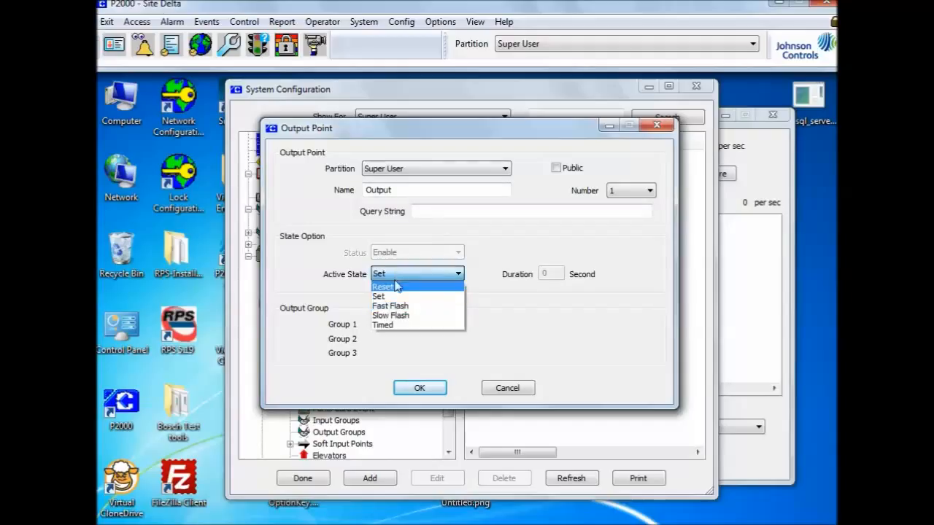
pyautogui.click(397, 306)
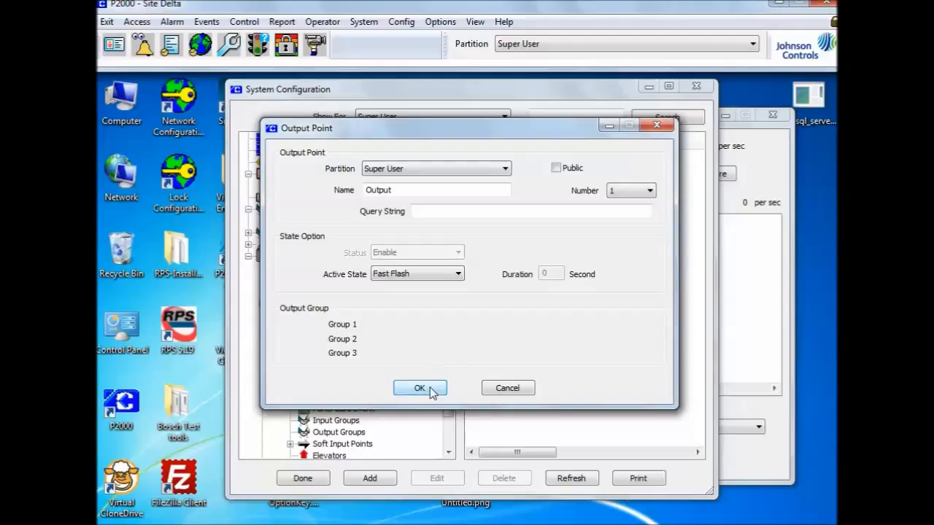
pyautogui.click(405, 191)
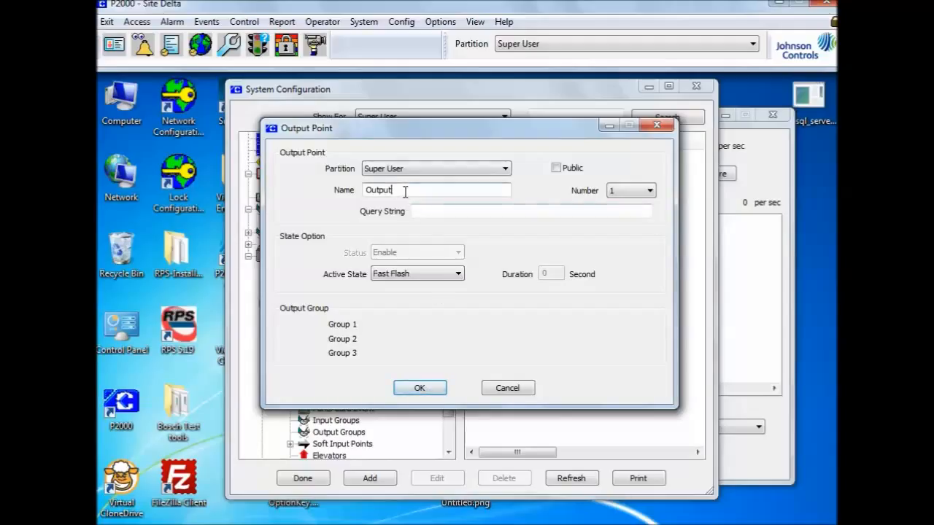
pyautogui.click(420, 387)
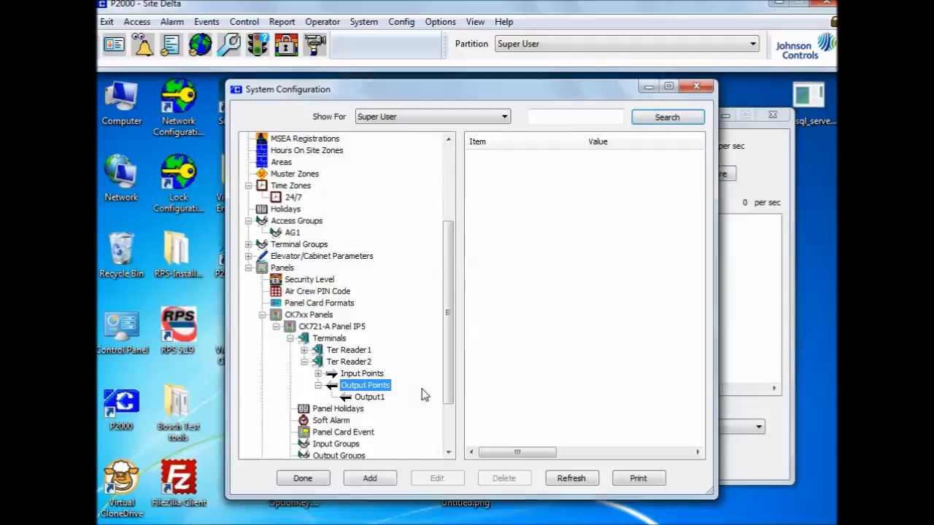
# Add a second output point named Output2 to terminal Ter Reader2 and make it public
pyautogui.rightClick(357, 393)
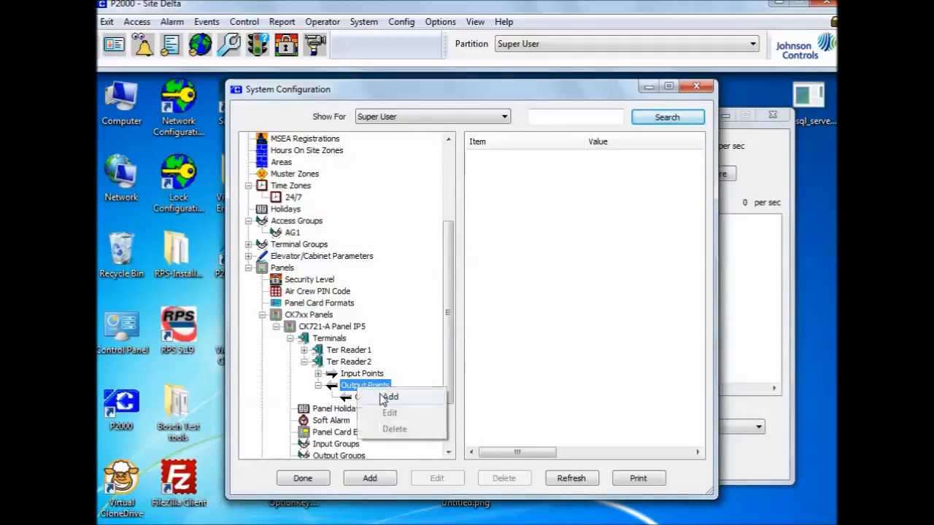
pyautogui.click(381, 398)
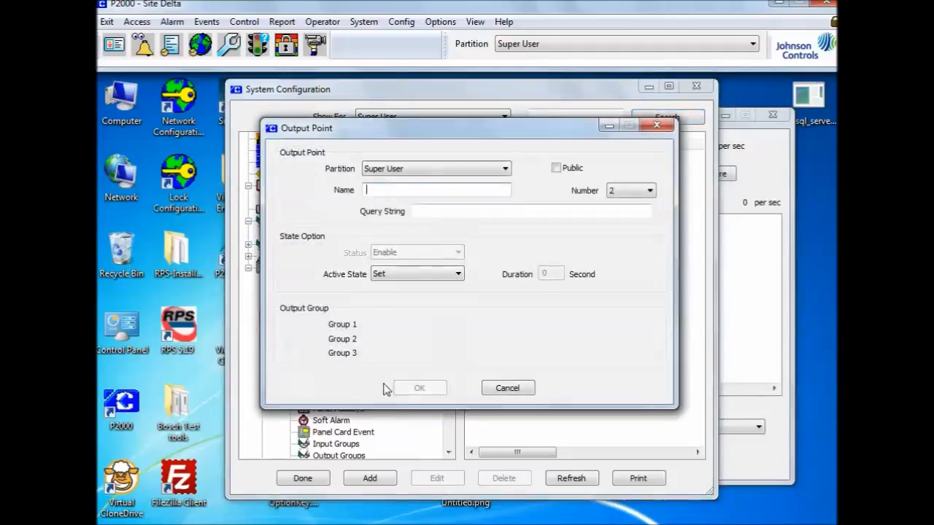
pyautogui.click(370, 190)
pyautogui.write('Output2')
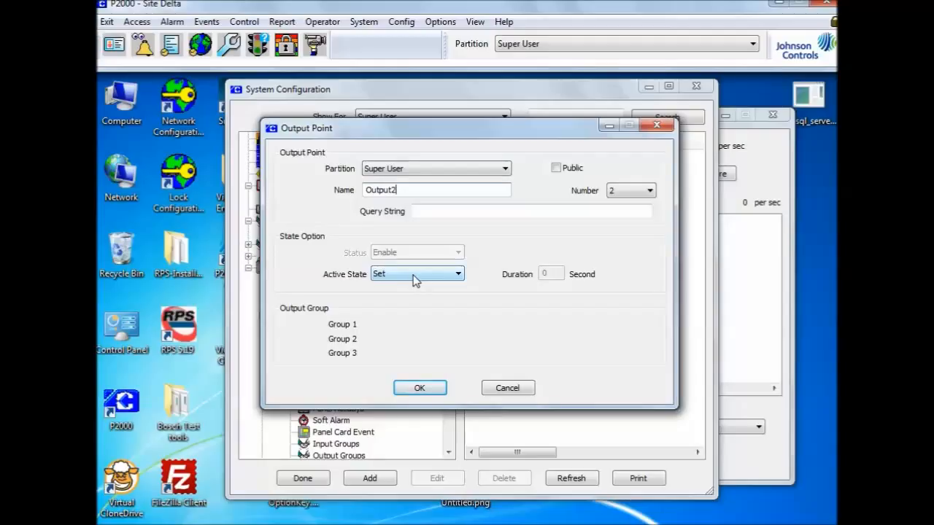
pyautogui.click(556, 168)
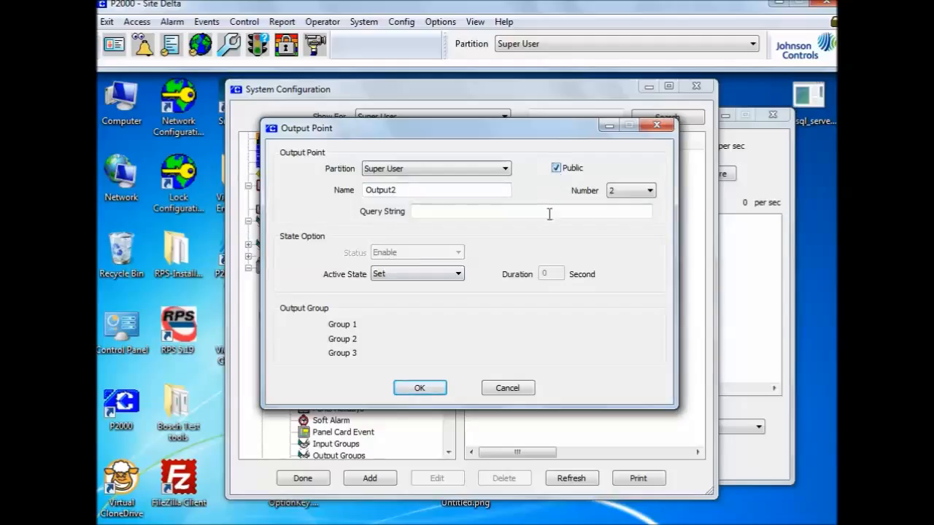
pyautogui.click(417, 388)
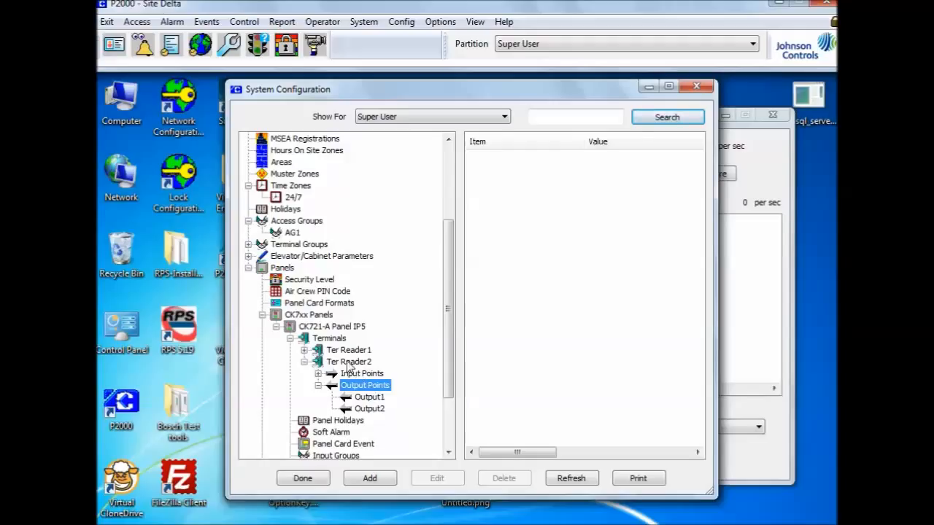
# Add a second input point named Input 2 to terminal Ter Reader1
pyautogui.click(304, 350)
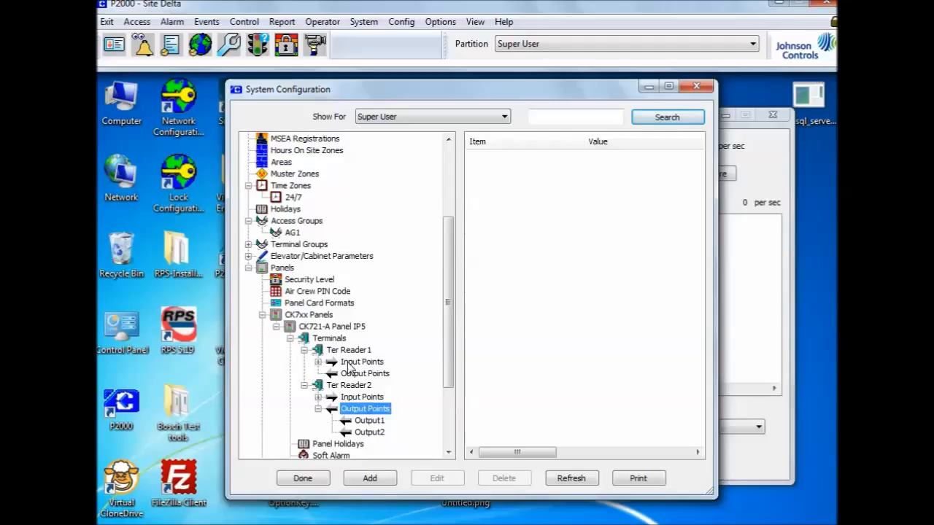
pyautogui.rightClick(350, 362)
pyautogui.click(377, 373)
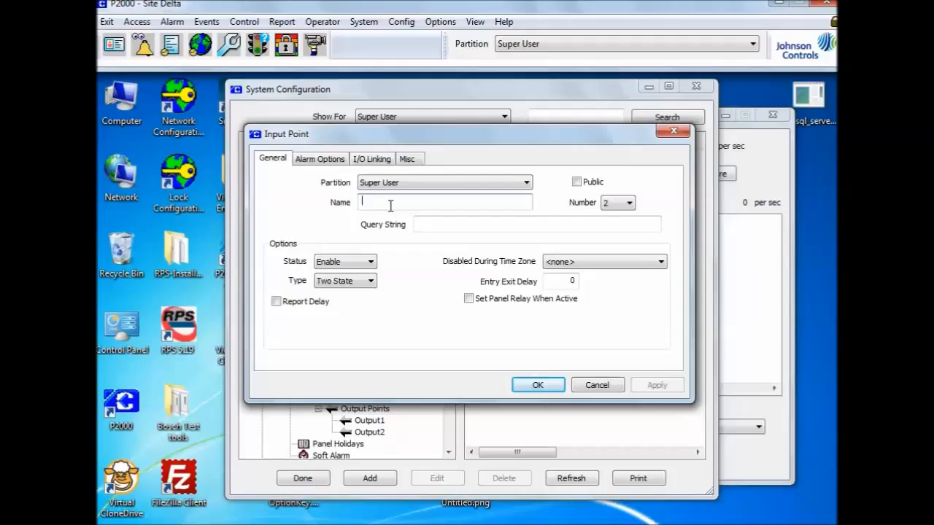
pyautogui.write('Input 2')
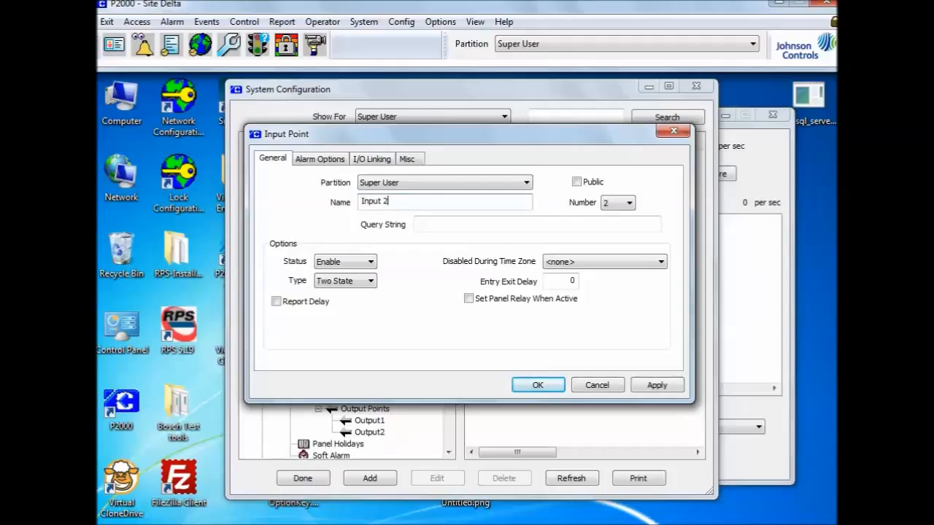
pyautogui.click(538, 387)
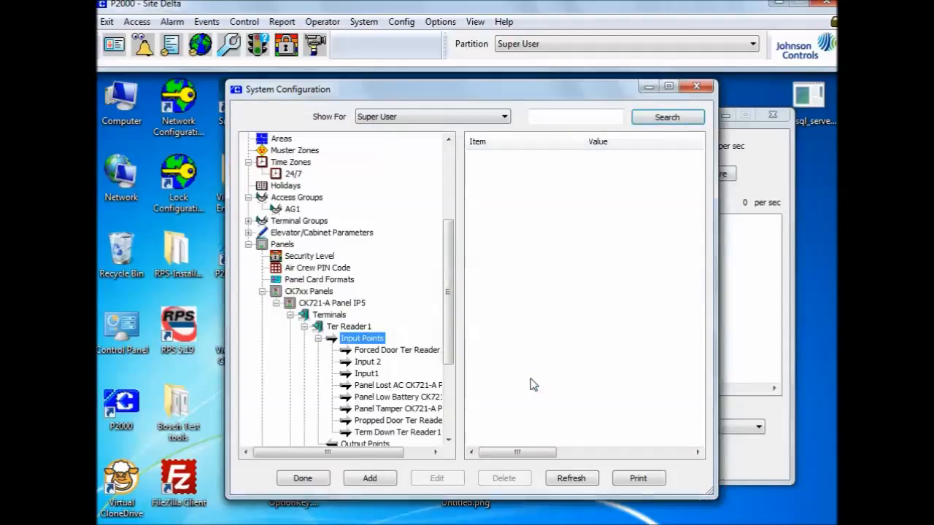
pyautogui.click(318, 338)
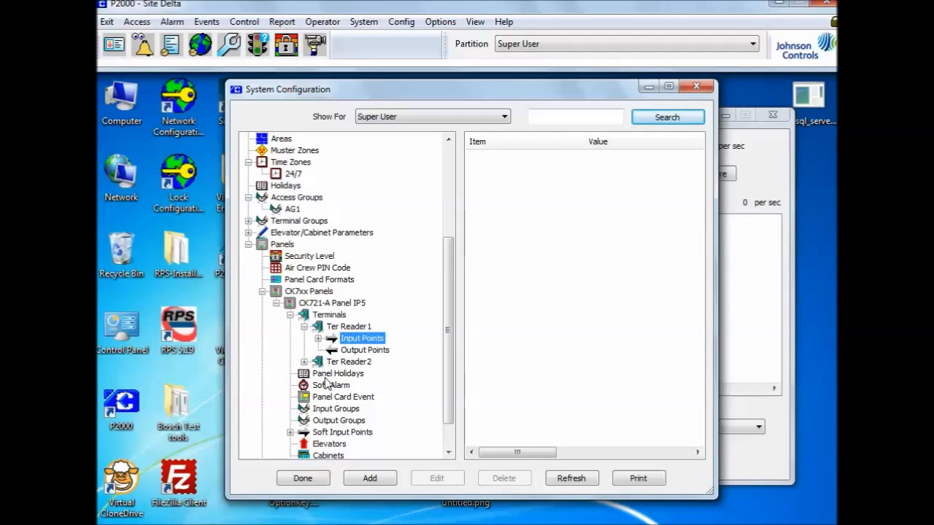
# Open the Real Time List, place it over the System Configuration window and show all message types
pyautogui.moveTo(275, 95); pyautogui.dragTo(179, 113)
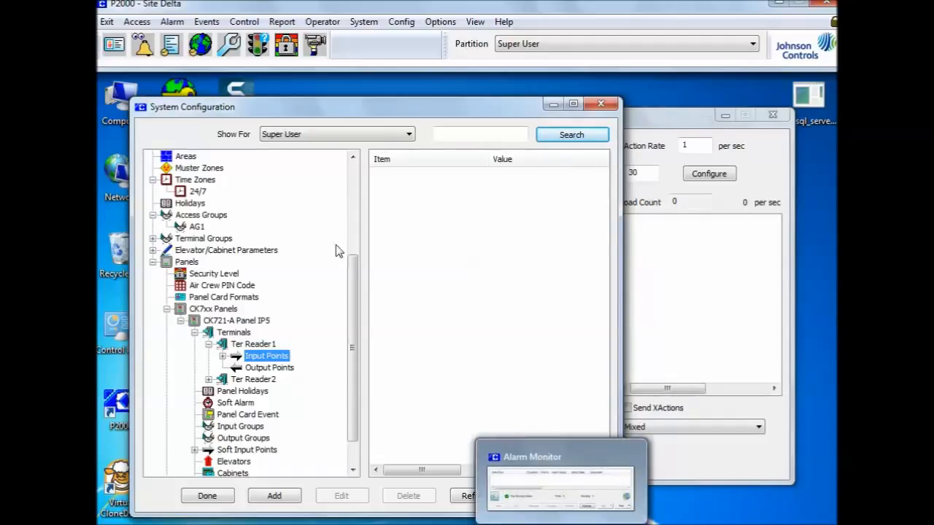
pyautogui.click(175, 53)
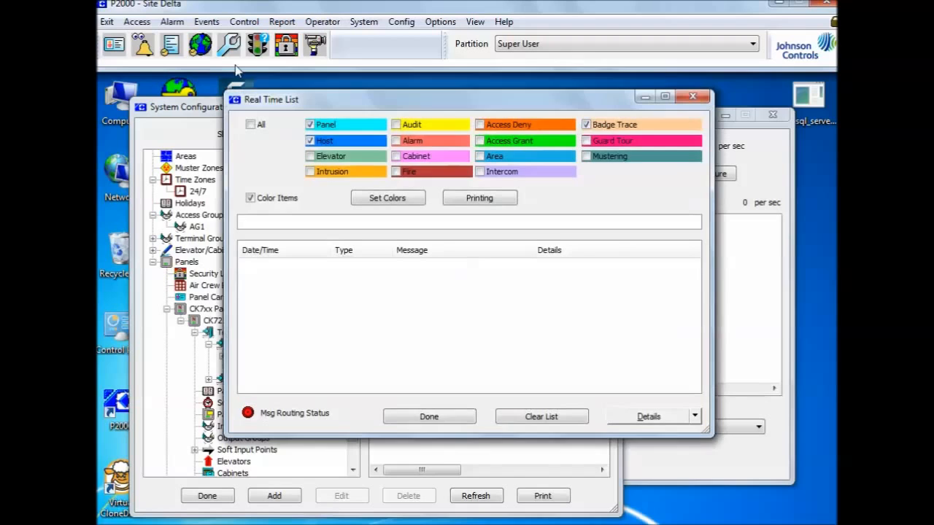
pyautogui.moveTo(333, 100); pyautogui.dragTo(250, 127)
# Switch to PanelSimulator, start the simulation and enable sending of Mixed transactions
pyautogui.click(670, 129)
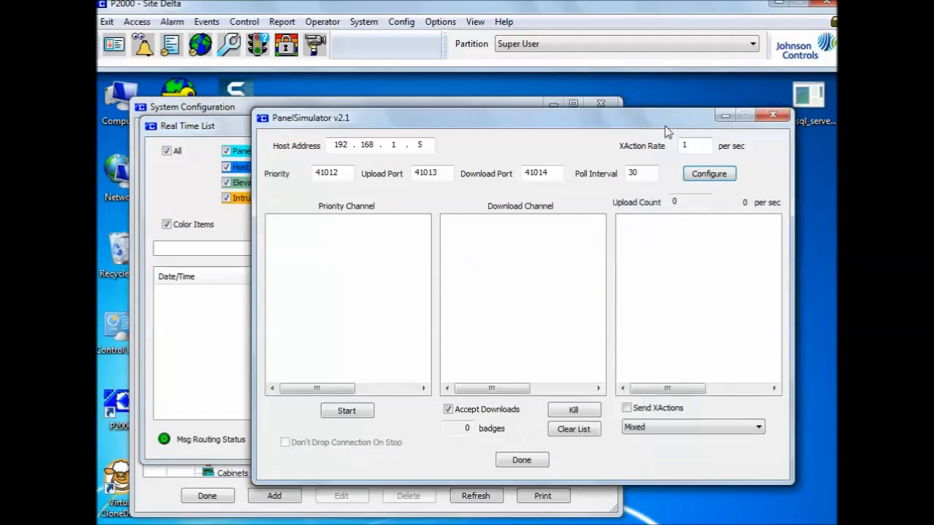
pyautogui.click(346, 410)
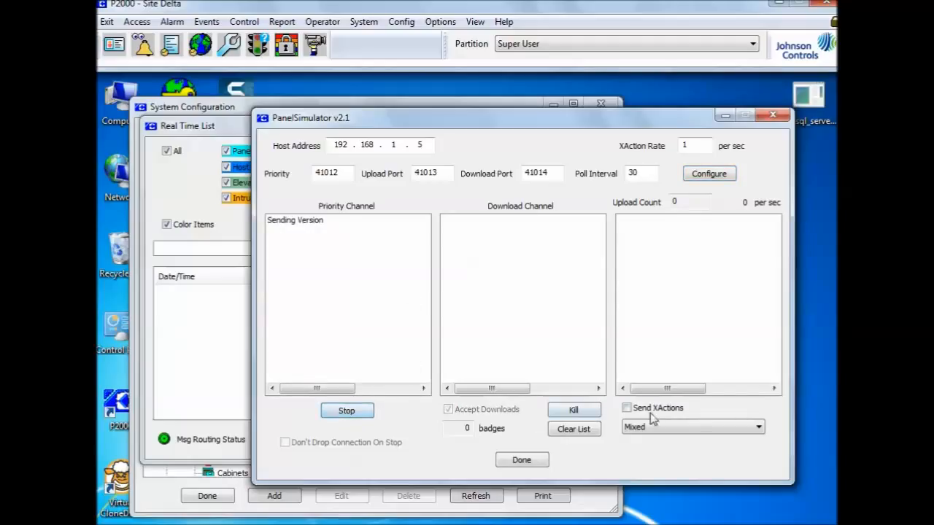
pyautogui.click(627, 409)
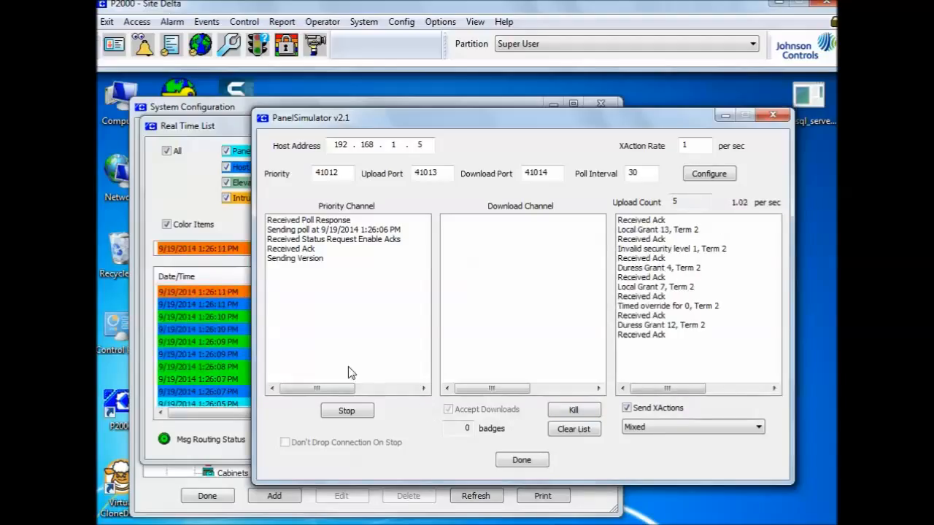
# Examine the simulated transactions in a widened Real Time List and the Term Down Ter Reader2 alarm in the Alarm Monitor
pyautogui.click(719, 118)
pyautogui.moveTo(626, 240); pyautogui.dragTo(809, 245)
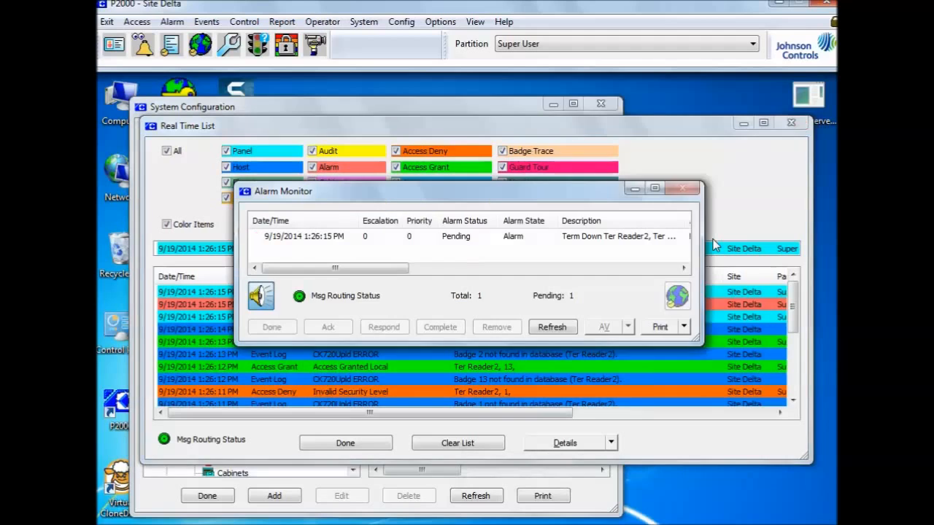
pyautogui.click(453, 237)
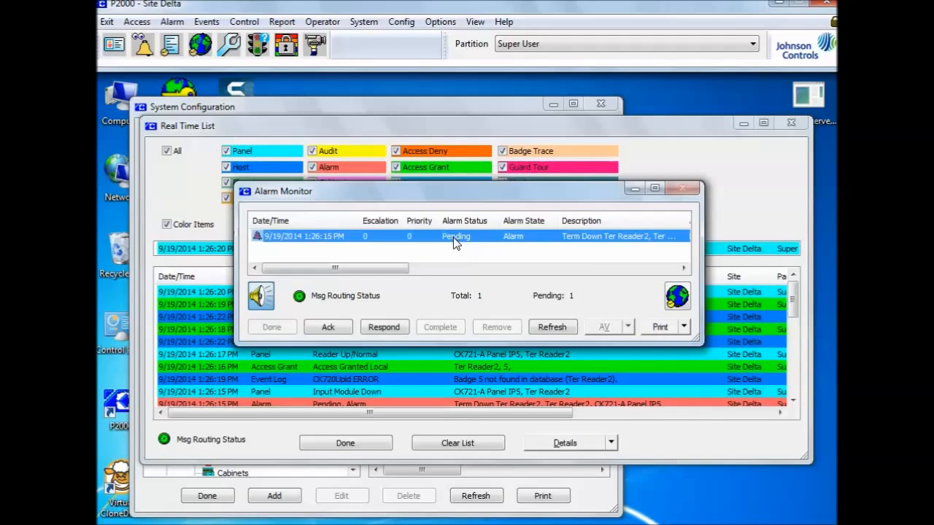
pyautogui.click(632, 189)
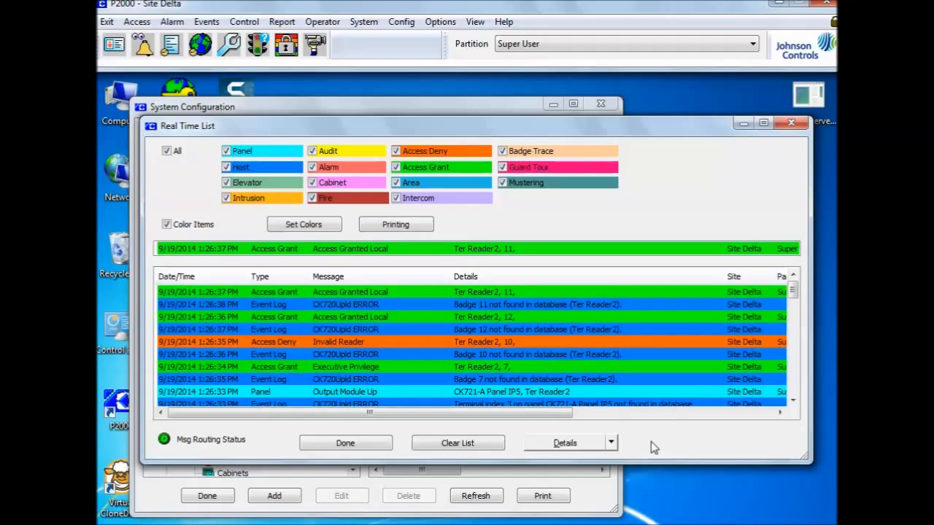
pyautogui.click(684, 520)
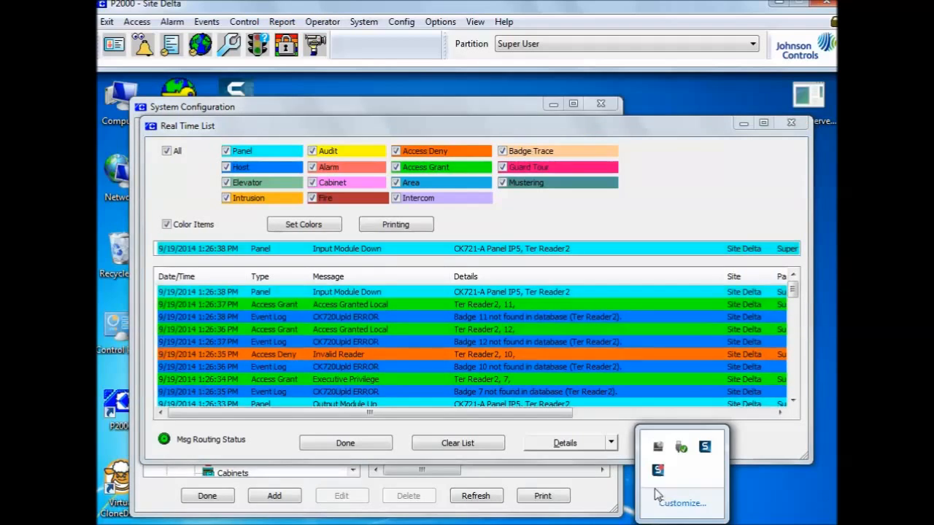